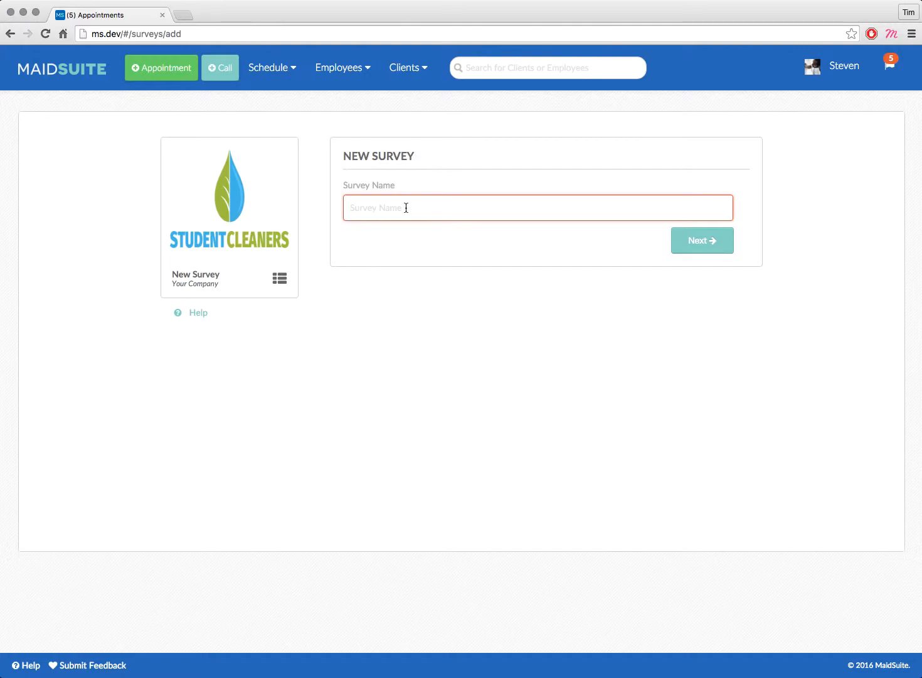
Step: Name the new survey "Client Feedback Test" and continue to its questions
type("Client Feedback")
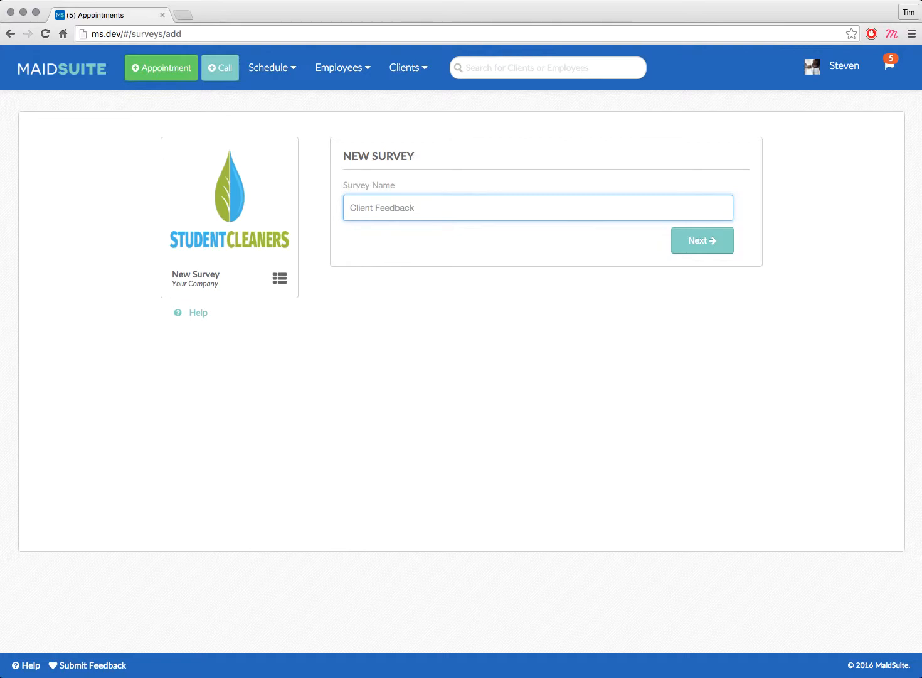
type(" Test")
left_click(699, 240)
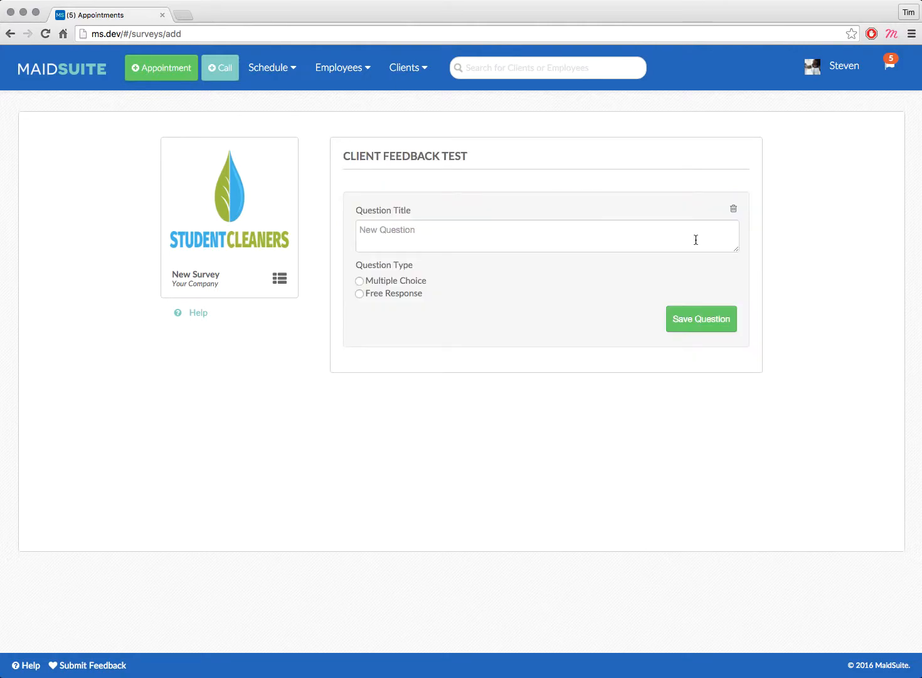
Step: Title the first question "How would you rate the service?" and make it multiple choice
triple_click(481, 232)
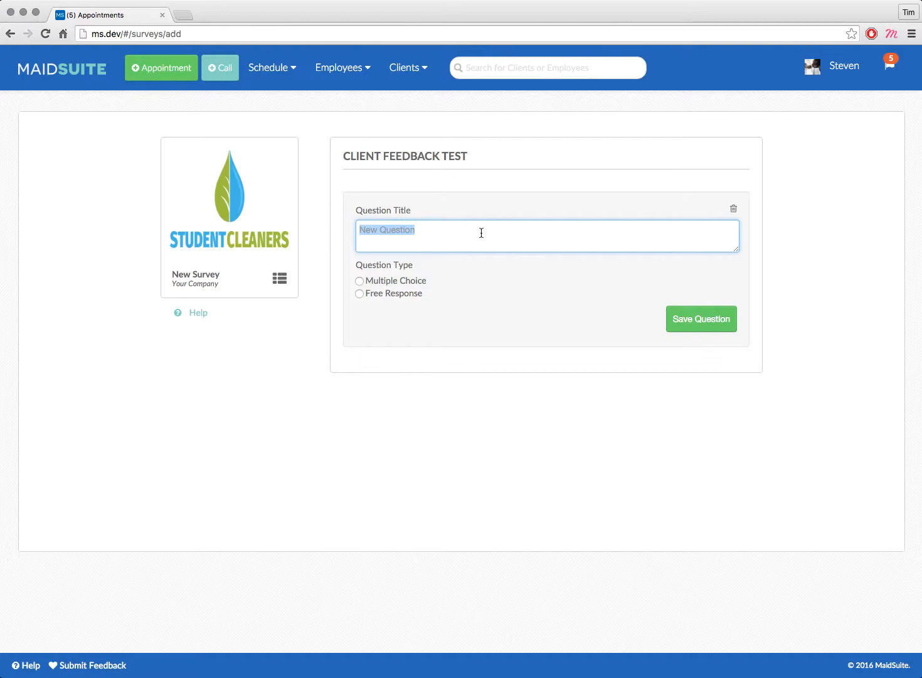
type("Ho")
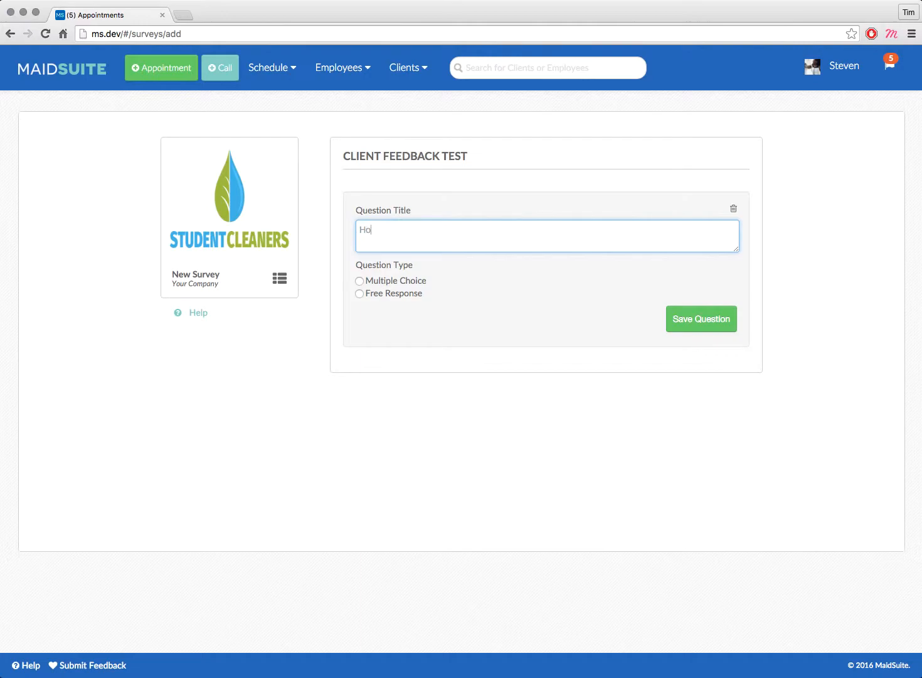
type("w would you rate the service?")
left_click(359, 280)
Step: Set the question's first three choices to "1 Star", "2 Stars" and "3 Stars"
triple_click(391, 332)
type("1 Star")
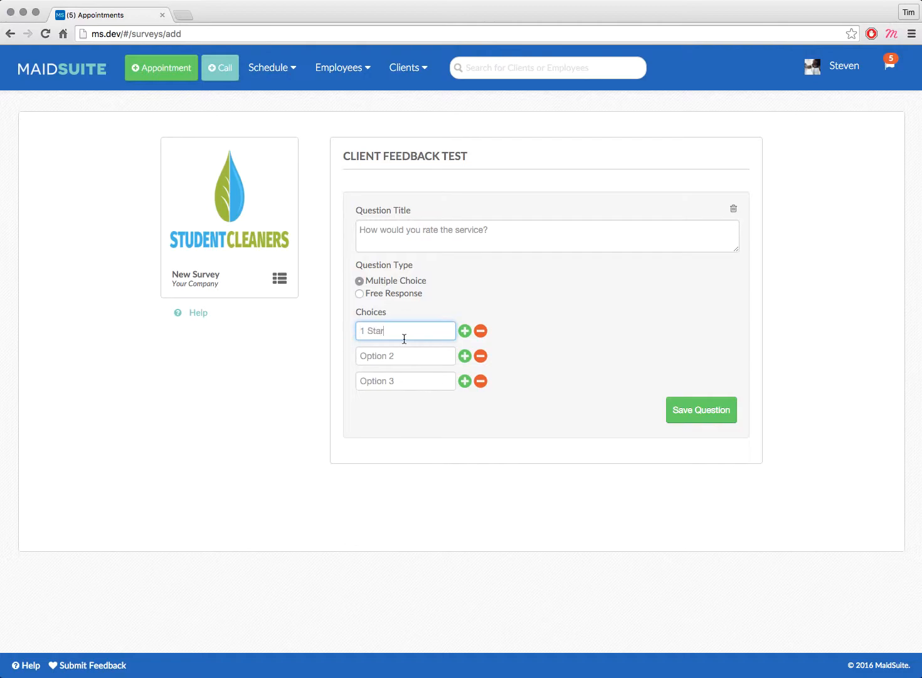
key("Tab")
type("2 Stars")
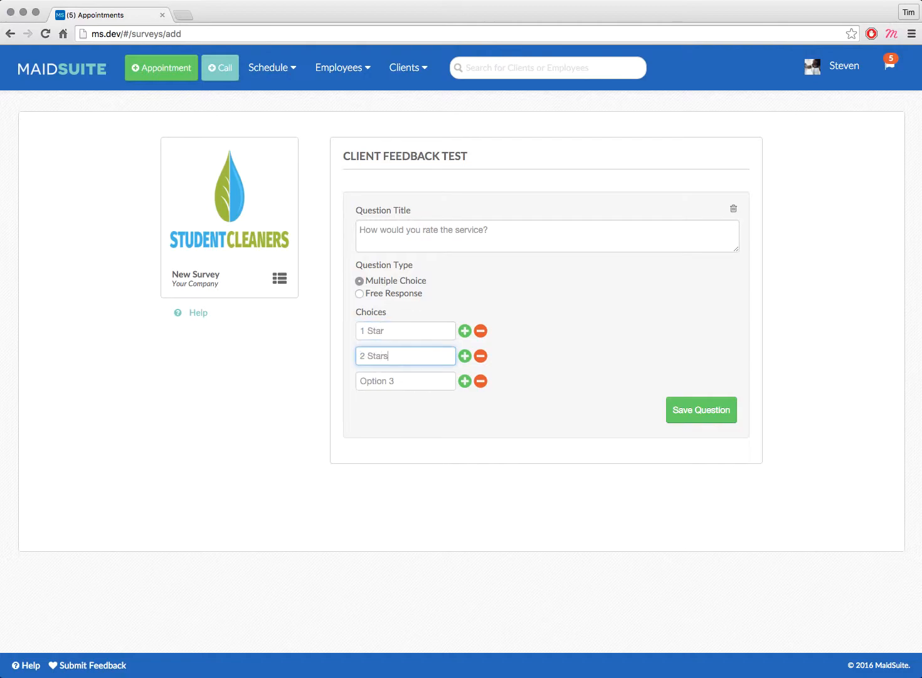
key("Tab")
type("3 Stars")
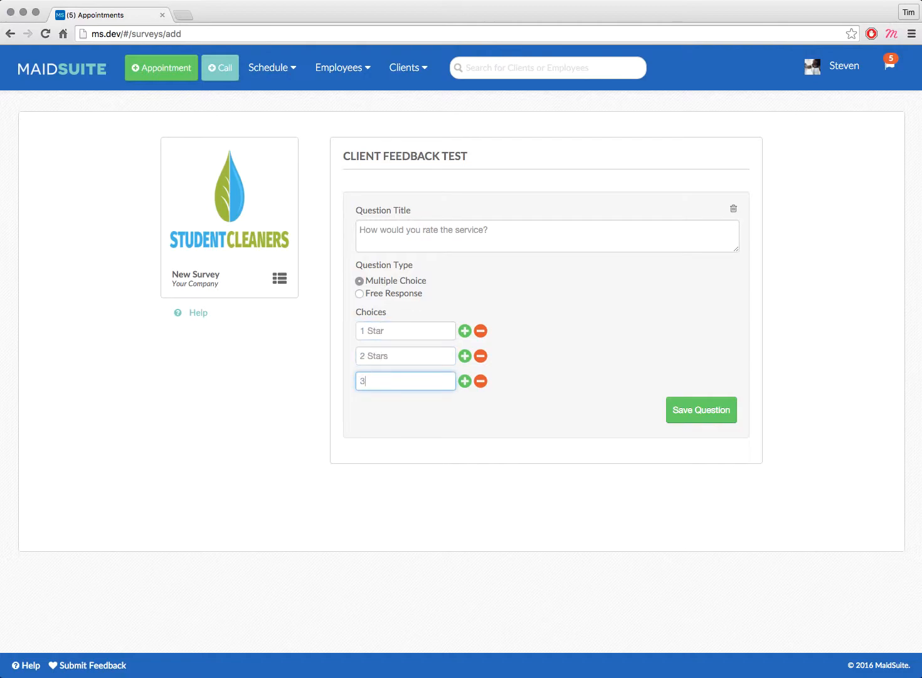
Step: Add two more choices, "4 Stars" and "5 Stars", and save the question
left_click(464, 382)
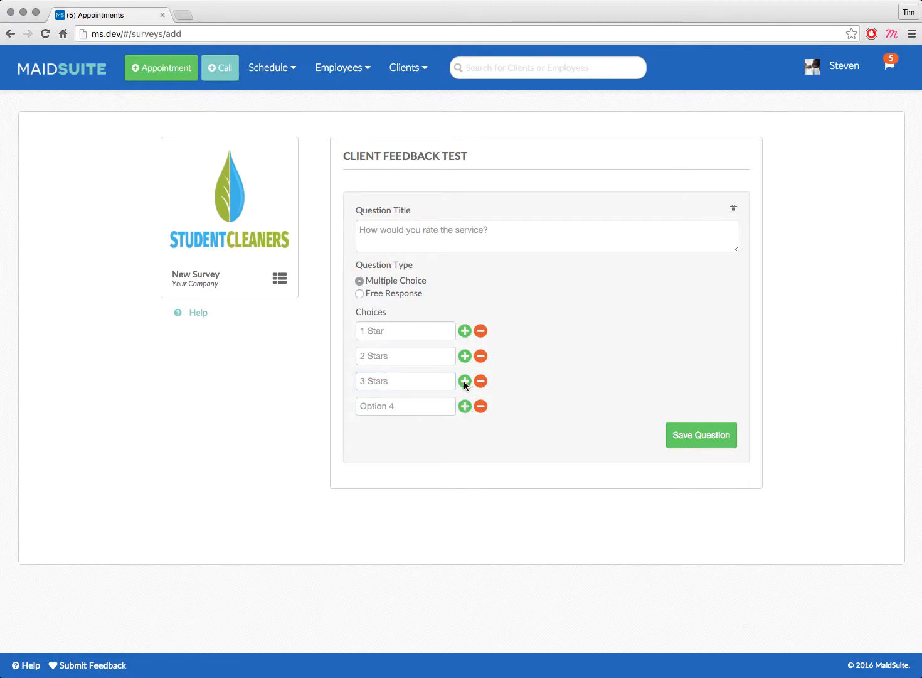
left_click(424, 406)
type("4 Stars")
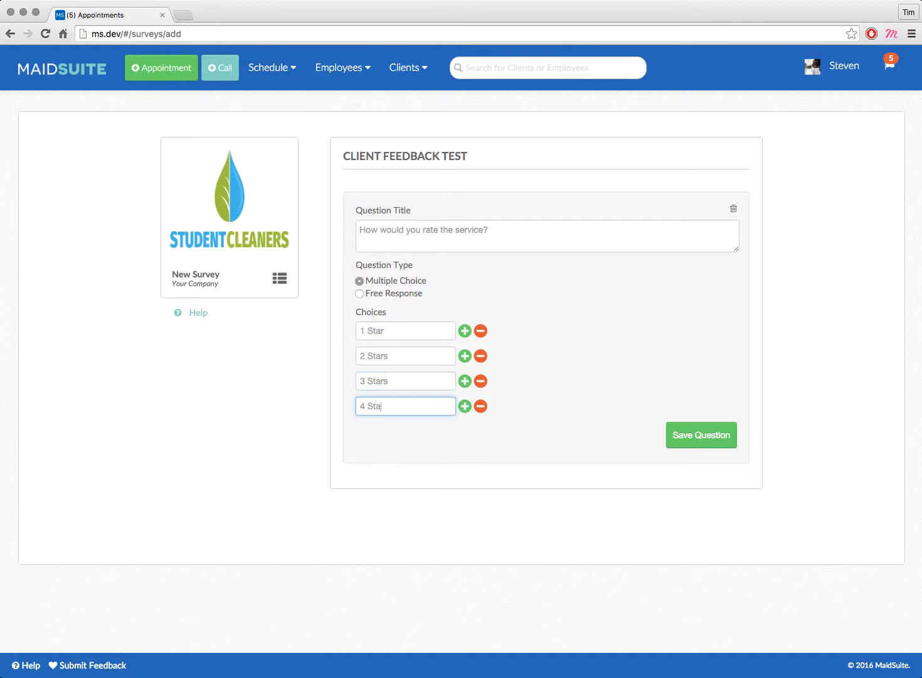
left_click(465, 406)
left_click(419, 435)
type("5 Stars")
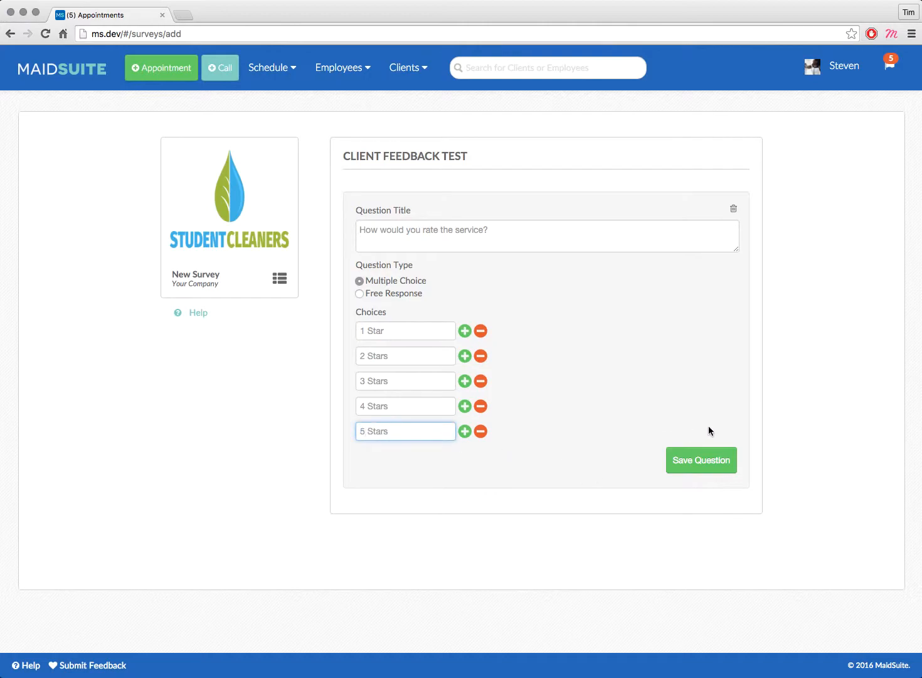
left_click(697, 463)
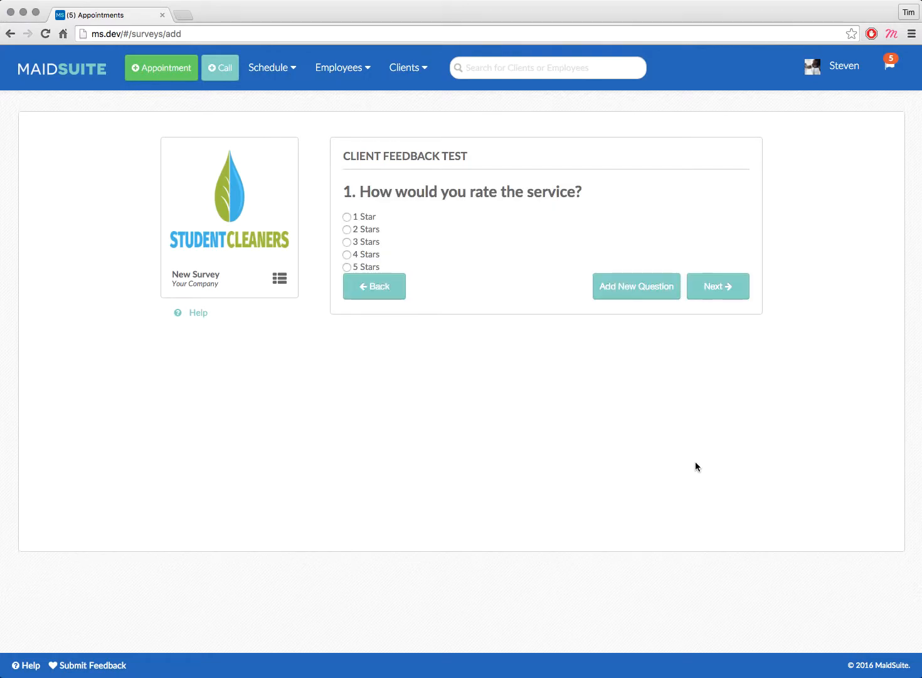
Step: Add and save a free response question titled "What could we do to improve next time?"
left_click(649, 288)
left_click(445, 335)
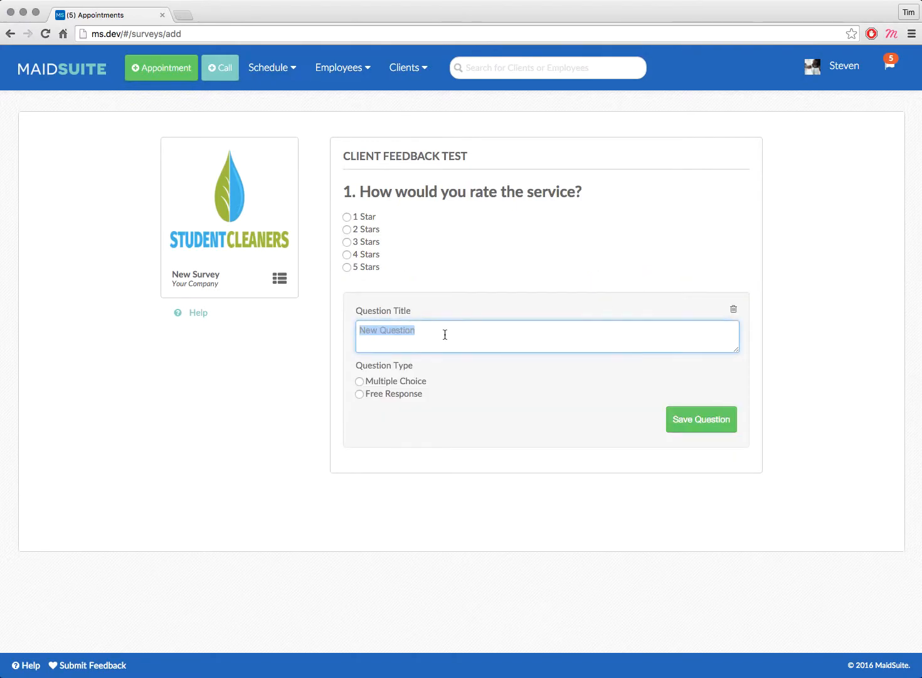
left_click(360, 394)
left_click(423, 333)
left_click(423, 332)
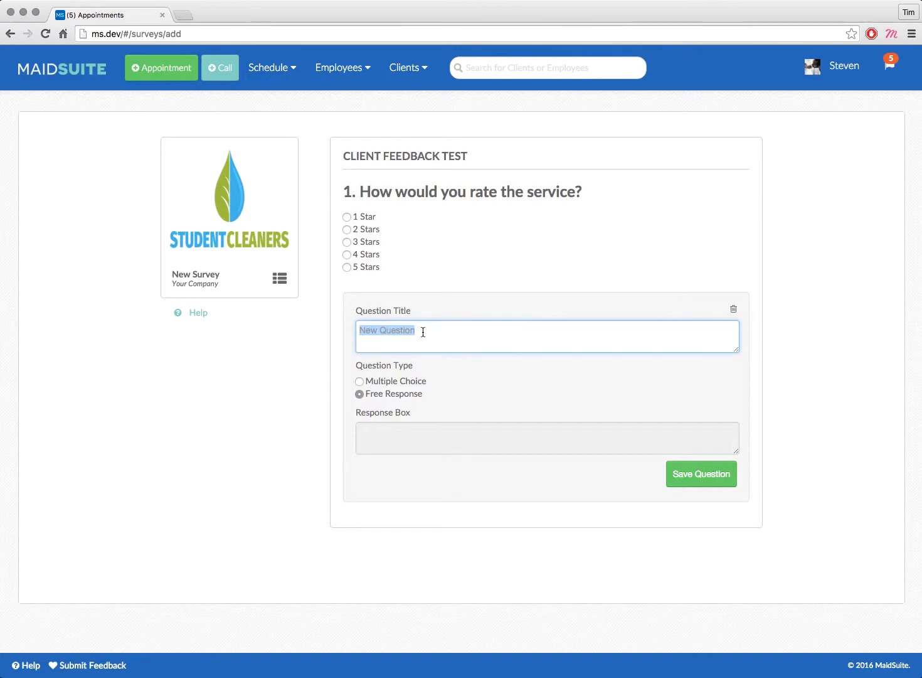
type("What could ")
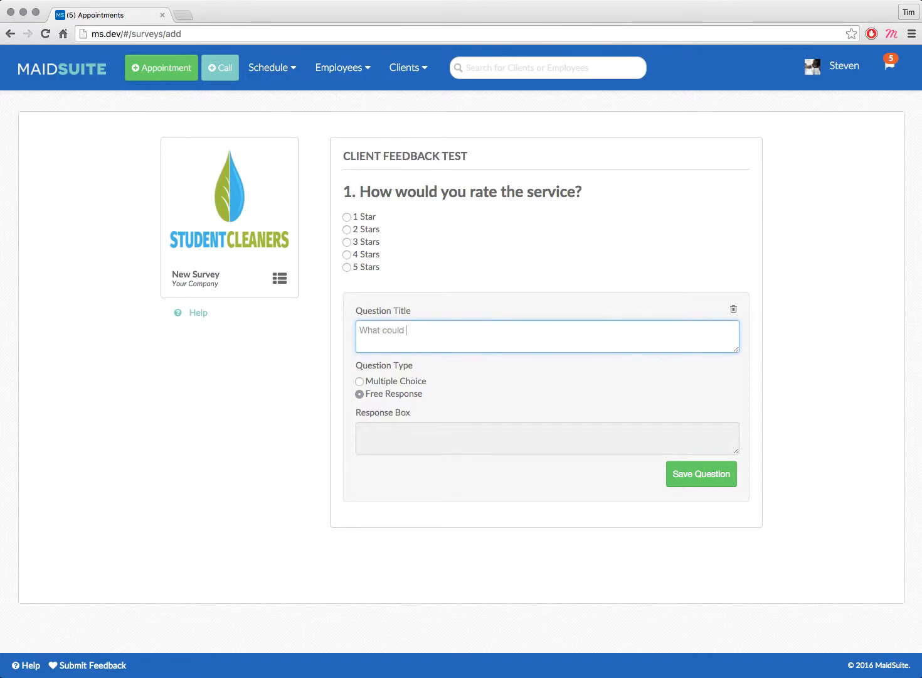
type("we do to improve next time?")
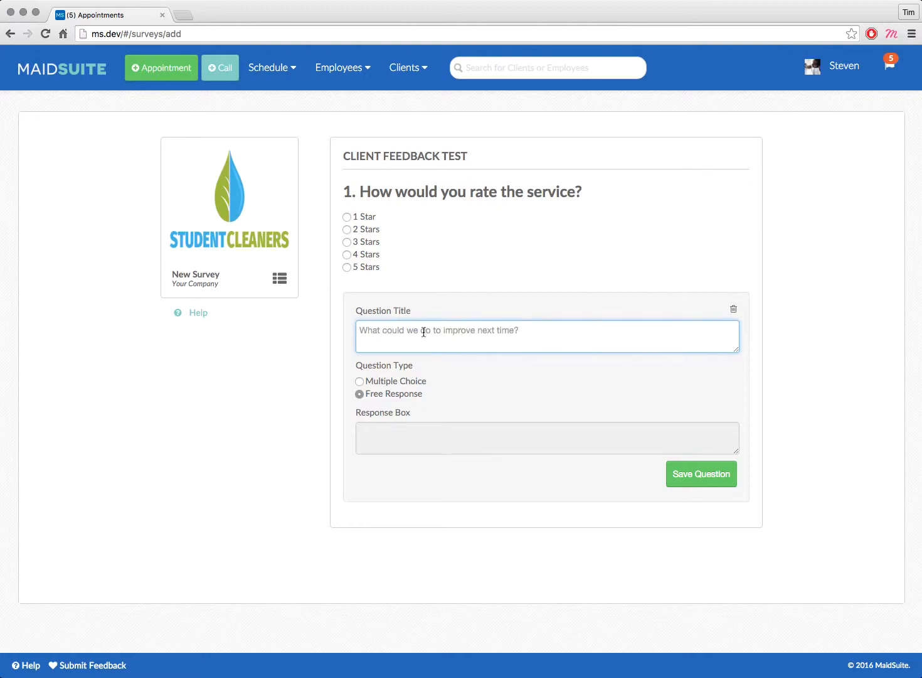
left_click(714, 480)
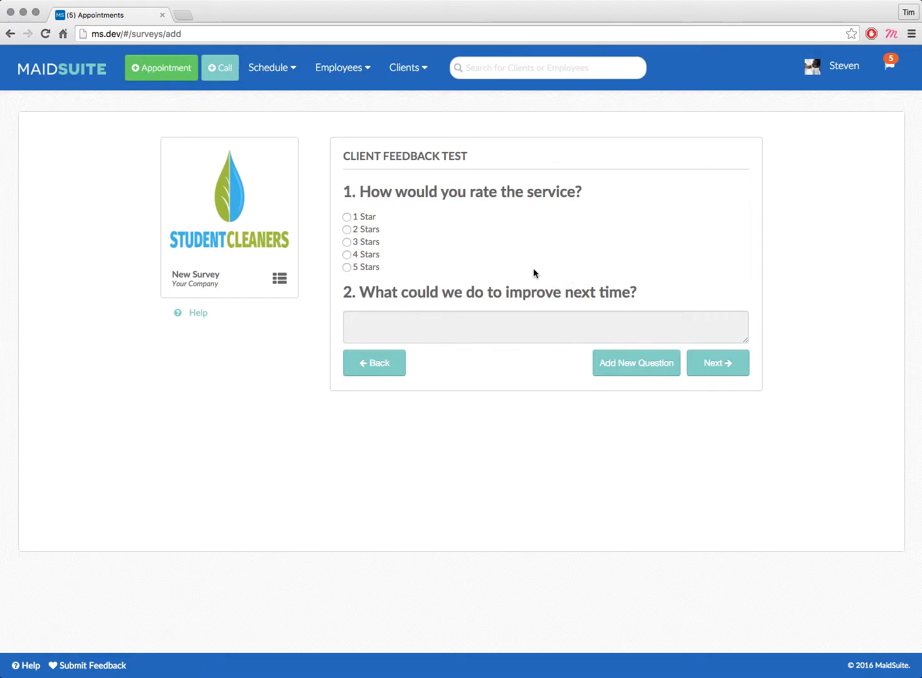
Step: Proceed to the survey's email preview and set the email subject to "Let us know how we did!"
left_click(731, 370)
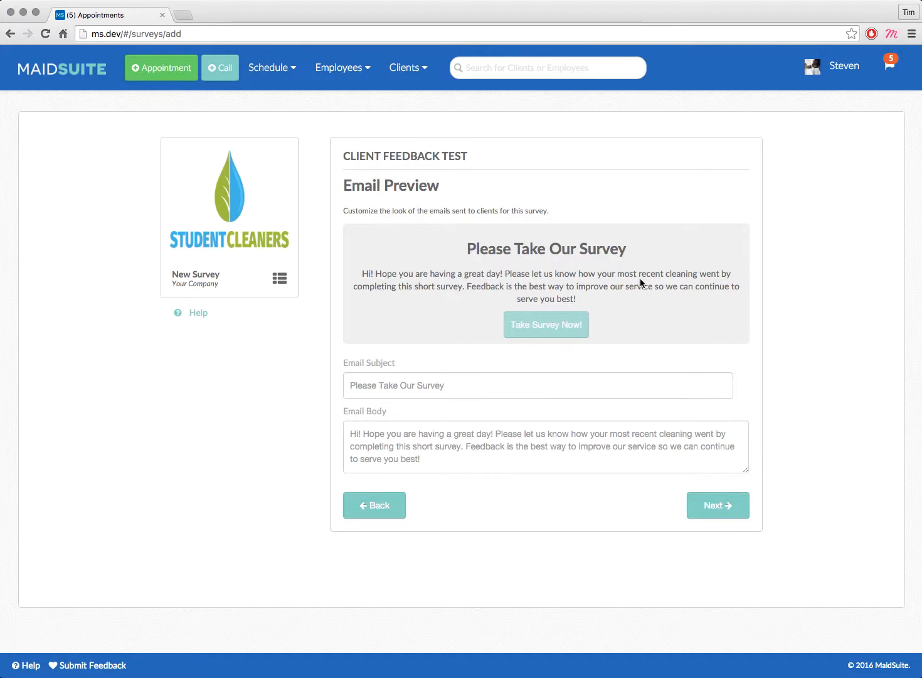
triple_click(470, 387)
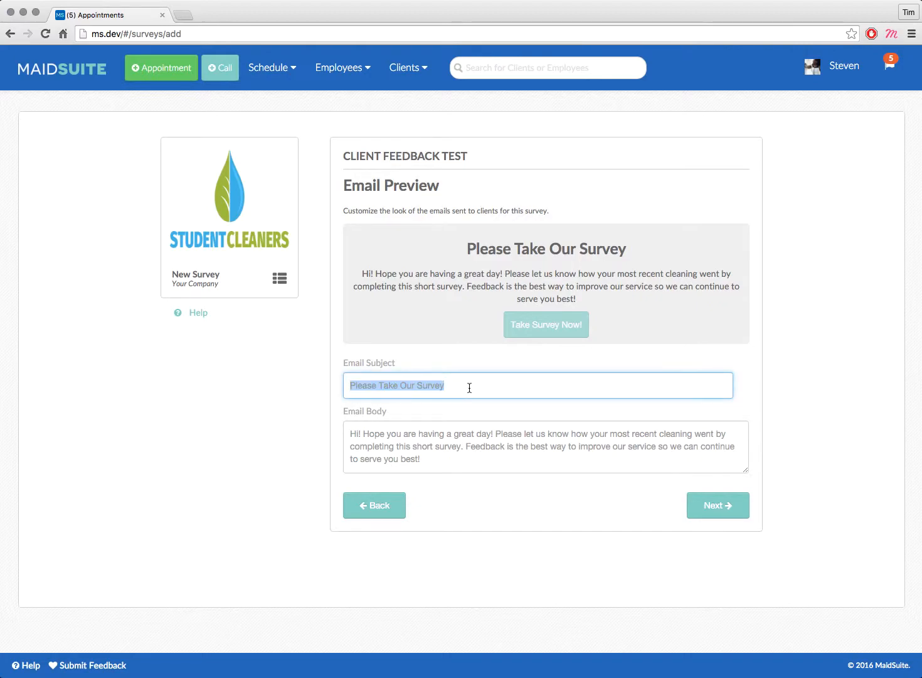
type("Let us kno")
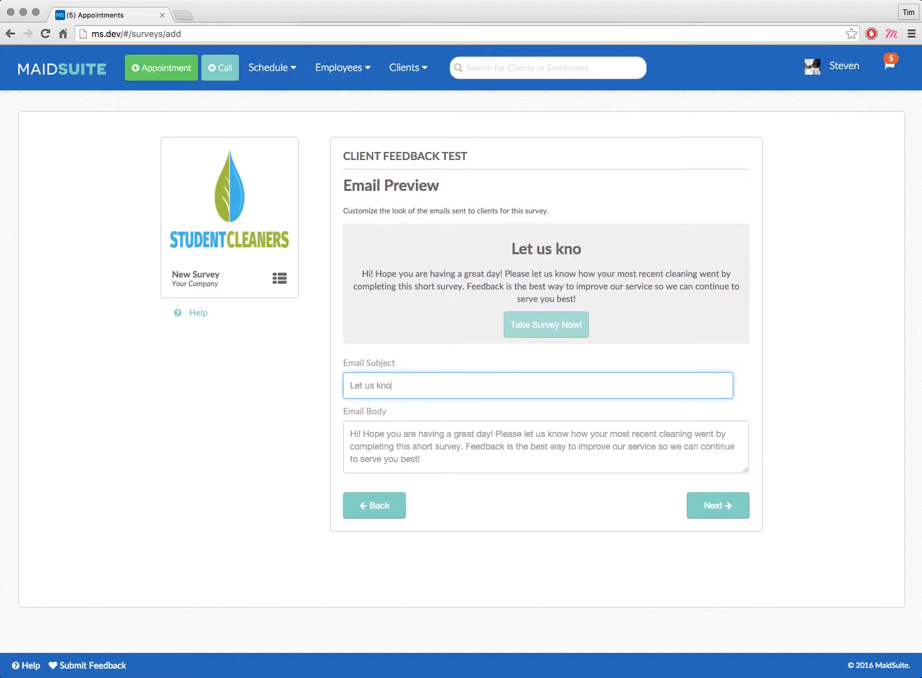
type("w how we did!")
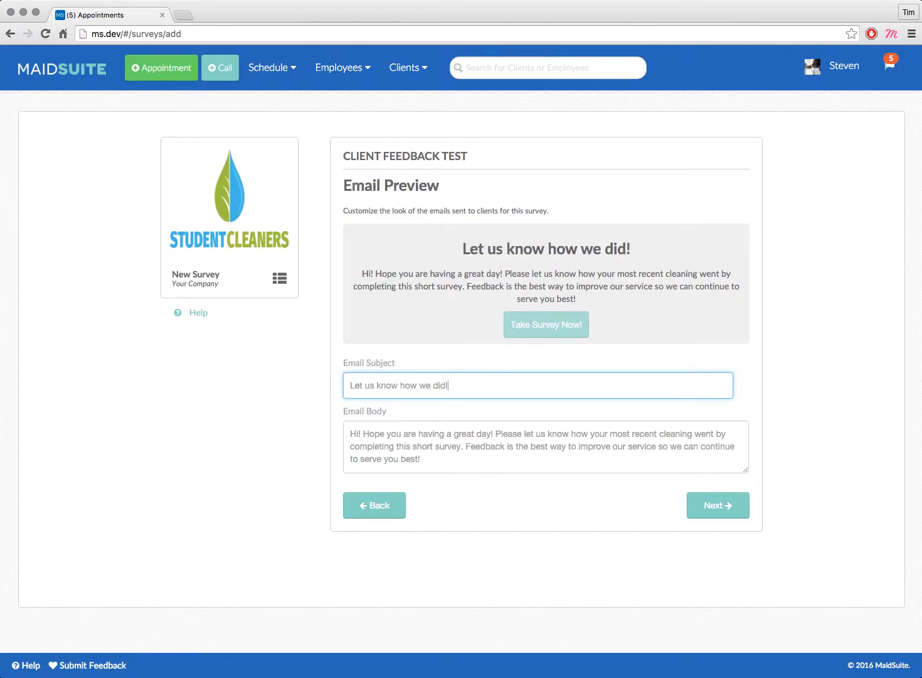
Step: Delete the last sentence of the email body, starting with "Feedback is the best way"
left_click(482, 462)
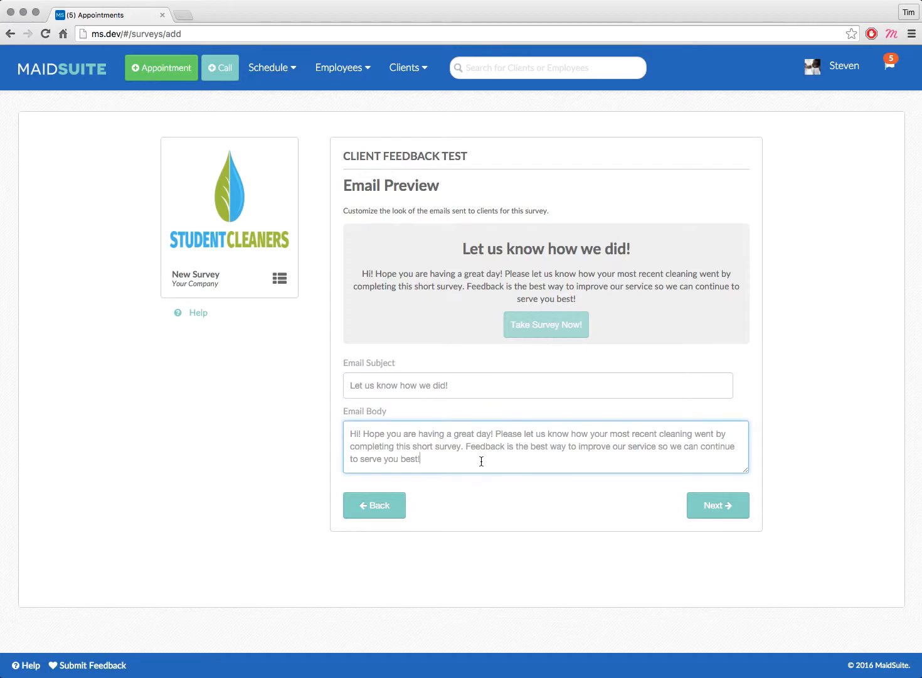
left_click(464, 448, "shift")
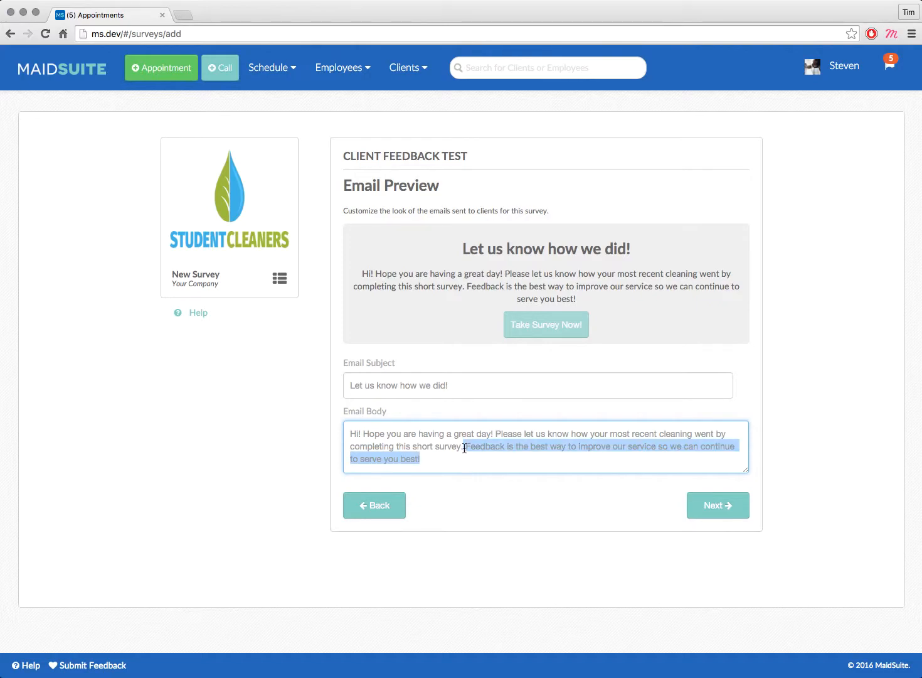
key("BackSpace")
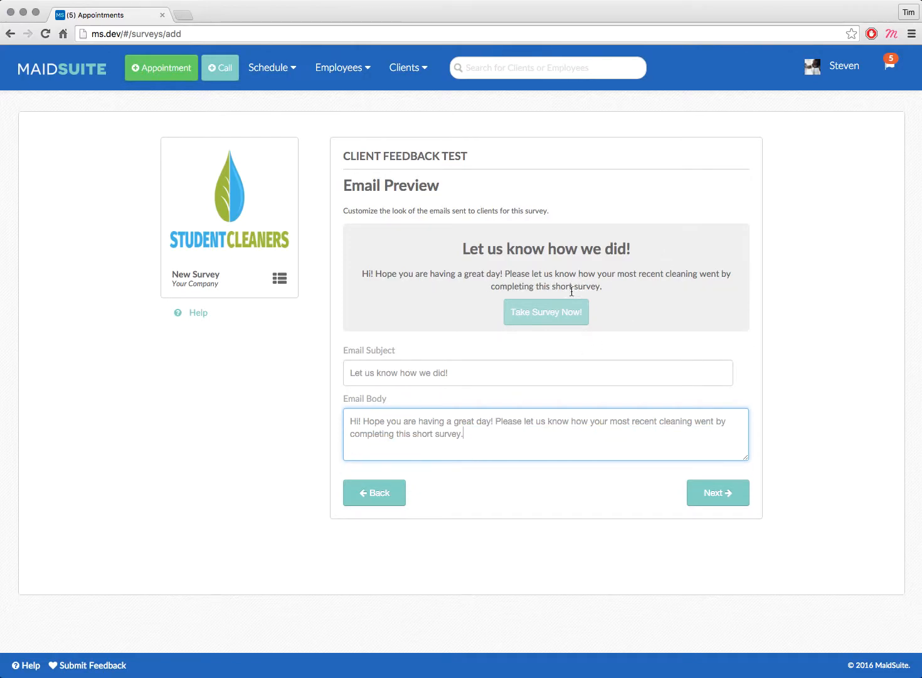
Step: Continue to the thank-you page and save the survey with the text "Thank you for taking our survey!"
left_click(709, 492)
left_click(501, 330)
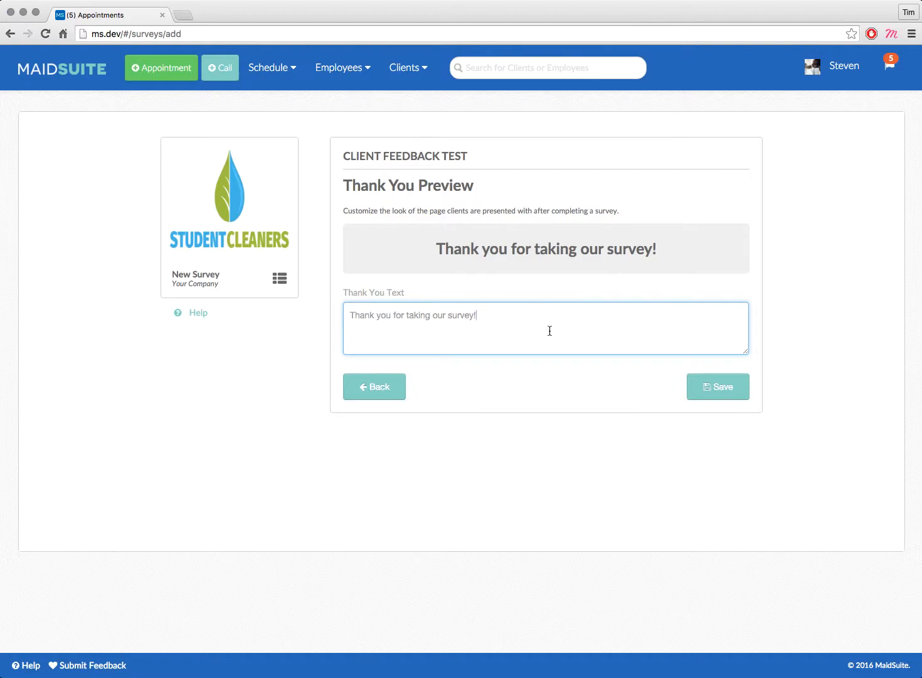
left_click(731, 387)
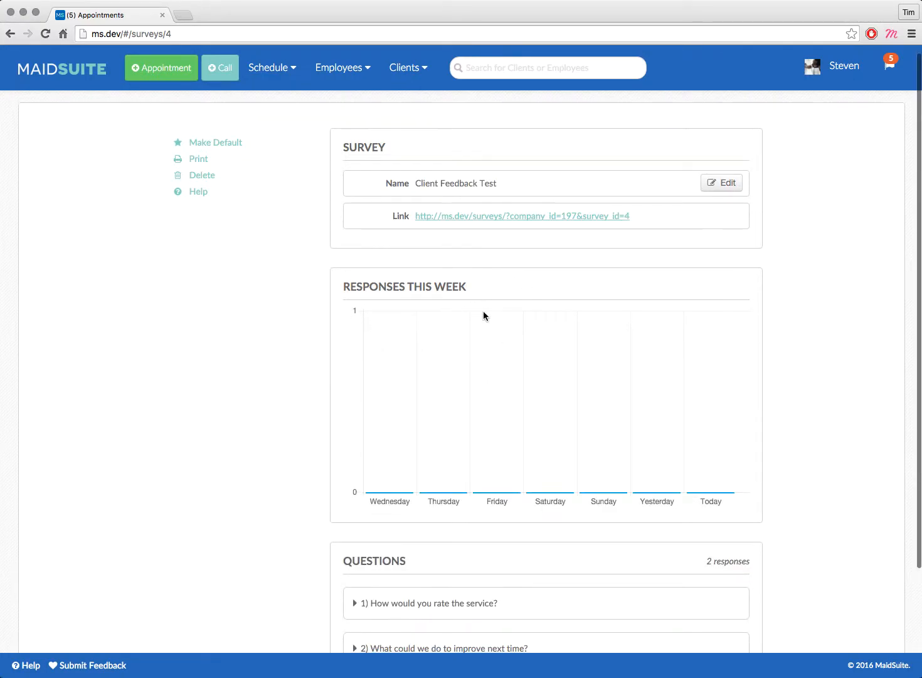
scroll(297, 280, "up", 1)
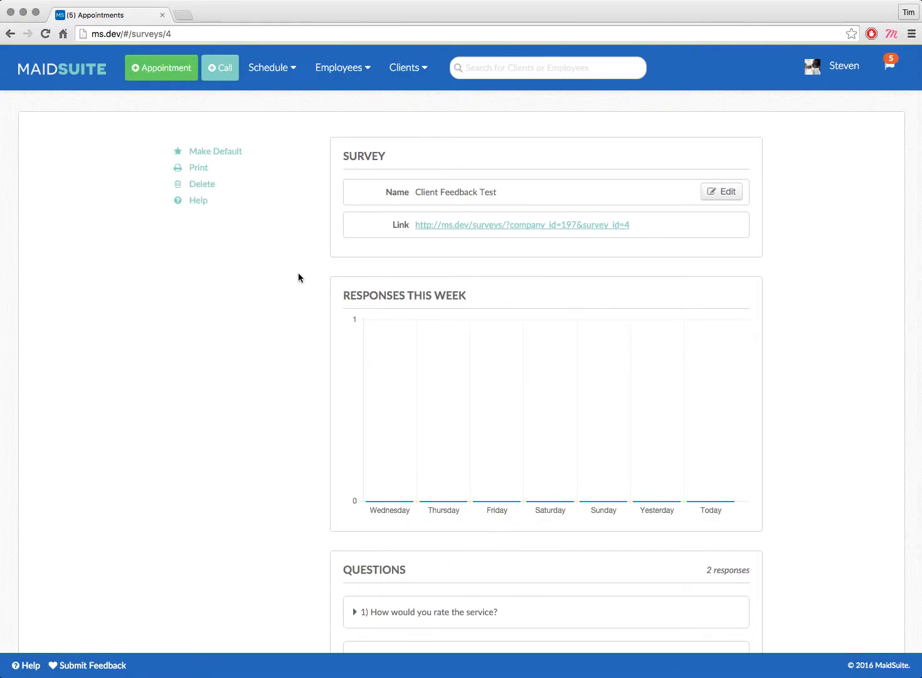
Step: Go to the appointment schedule's month view and open the 8 AM appointment on January 29, 2016
left_click(87, 75)
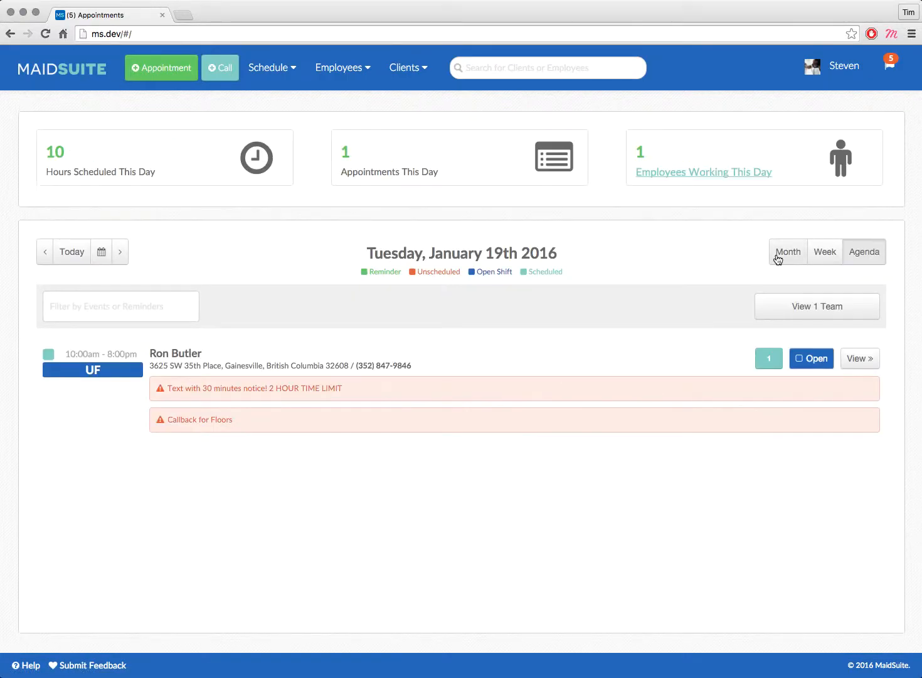
left_click(783, 254)
scroll(567, 351, "down", 5)
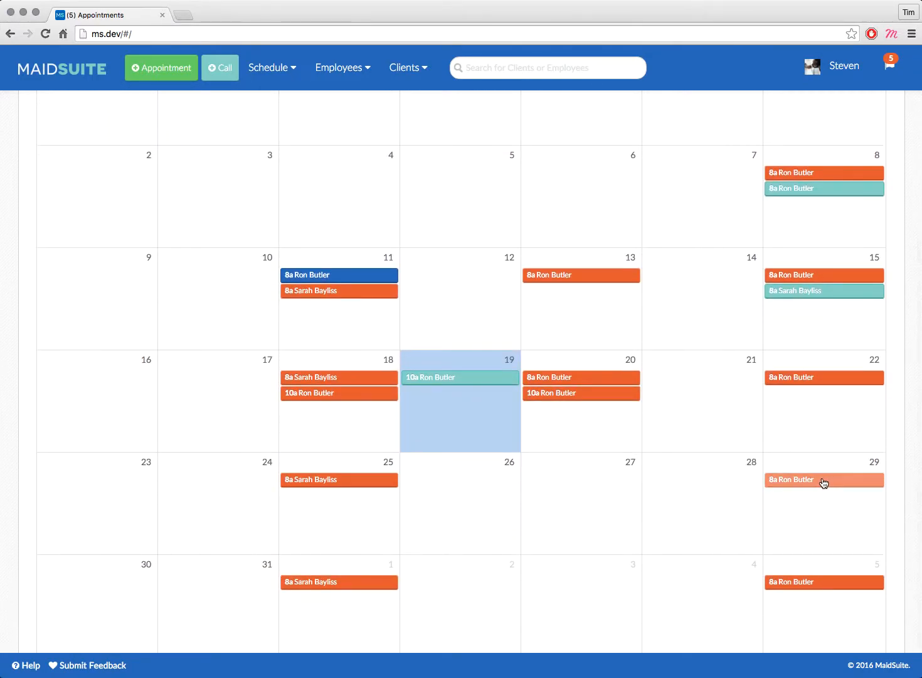
left_click(823, 481)
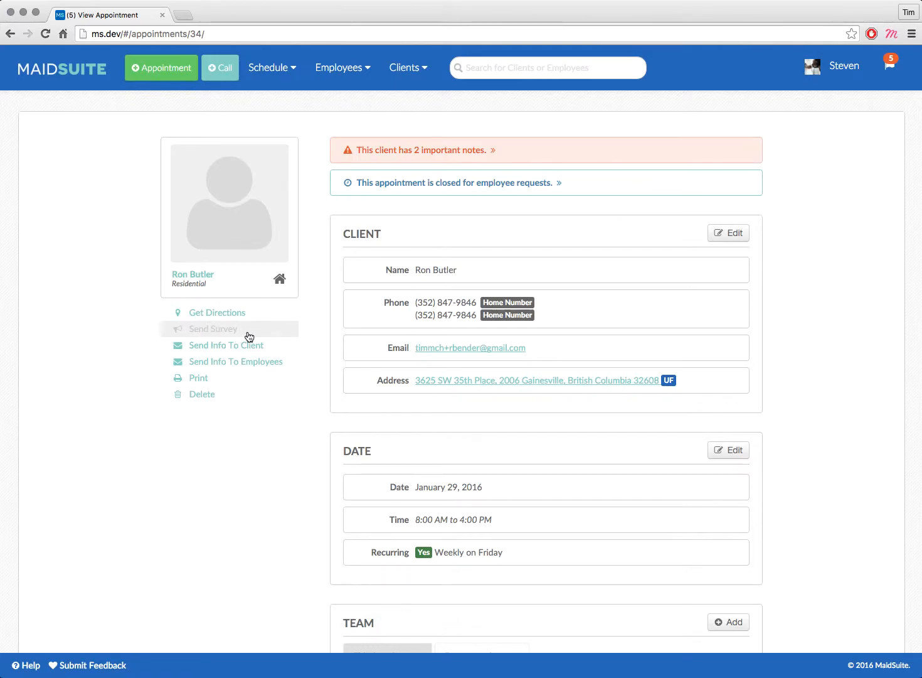
Step: Send the "Client Feedback Test" survey to the client of this appointment
left_click(249, 337)
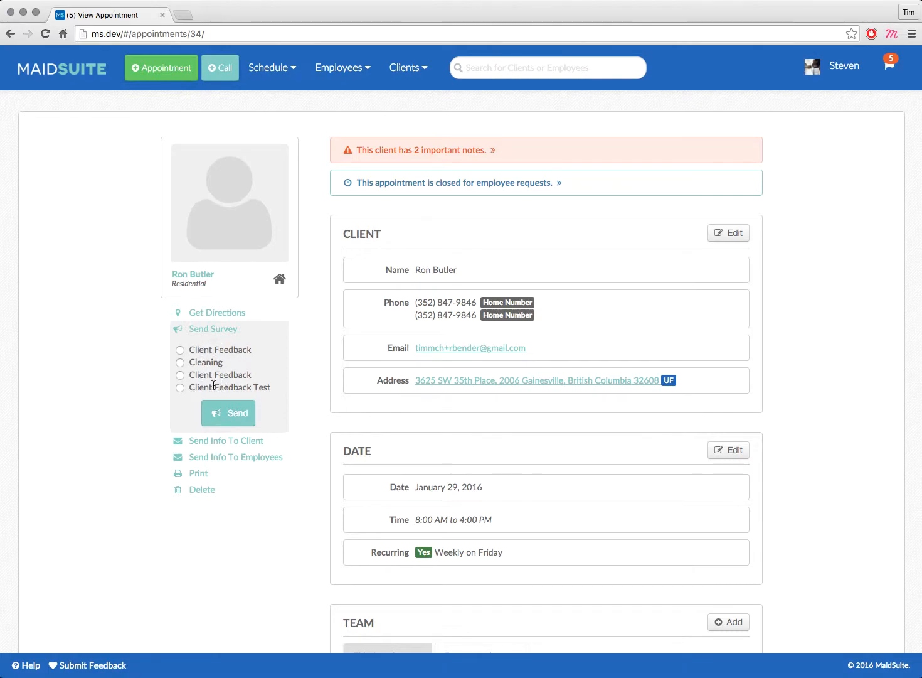
left_click(180, 388)
left_click(235, 420)
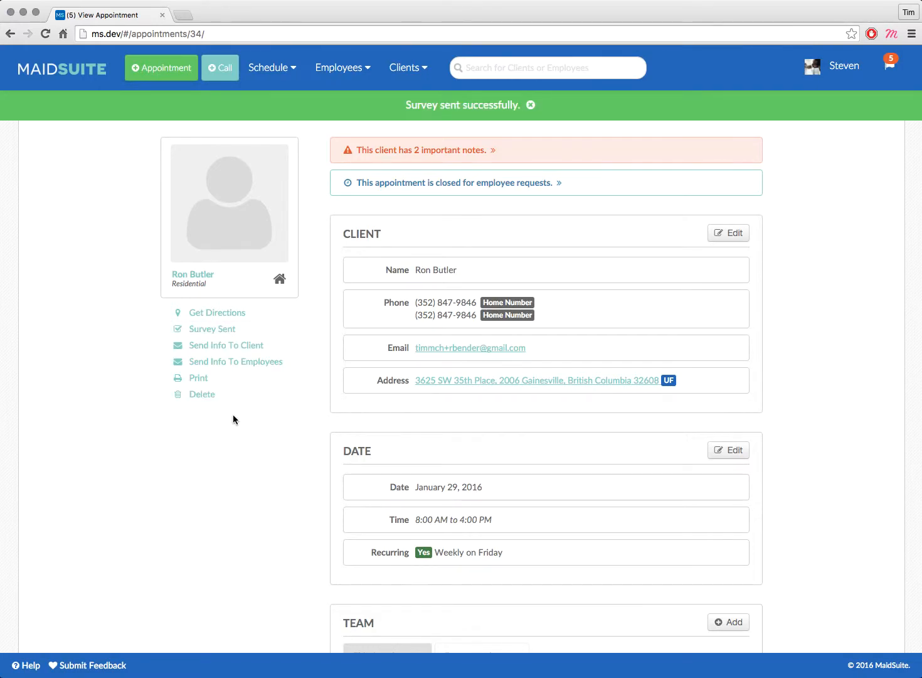
left_click(182, 15)
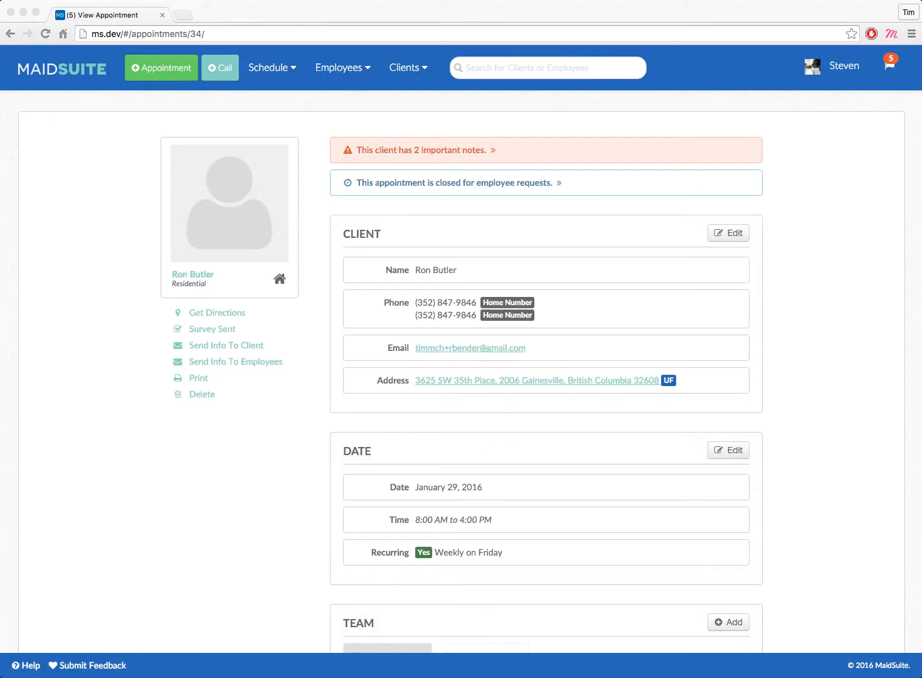
left_click(51, 284)
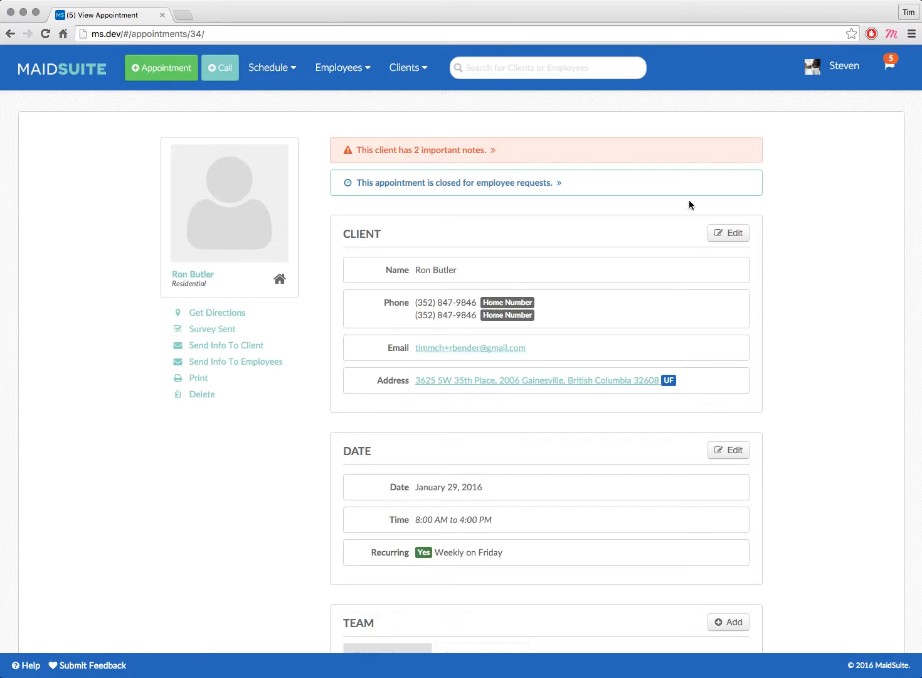
left_click(844, 66)
left_click(486, 197)
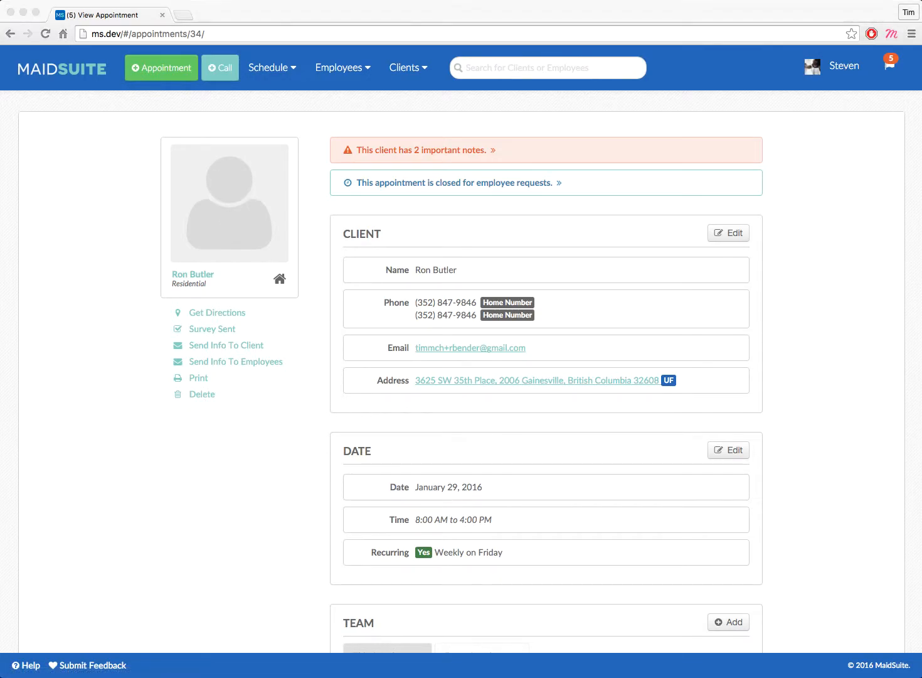
left_click(67, 206)
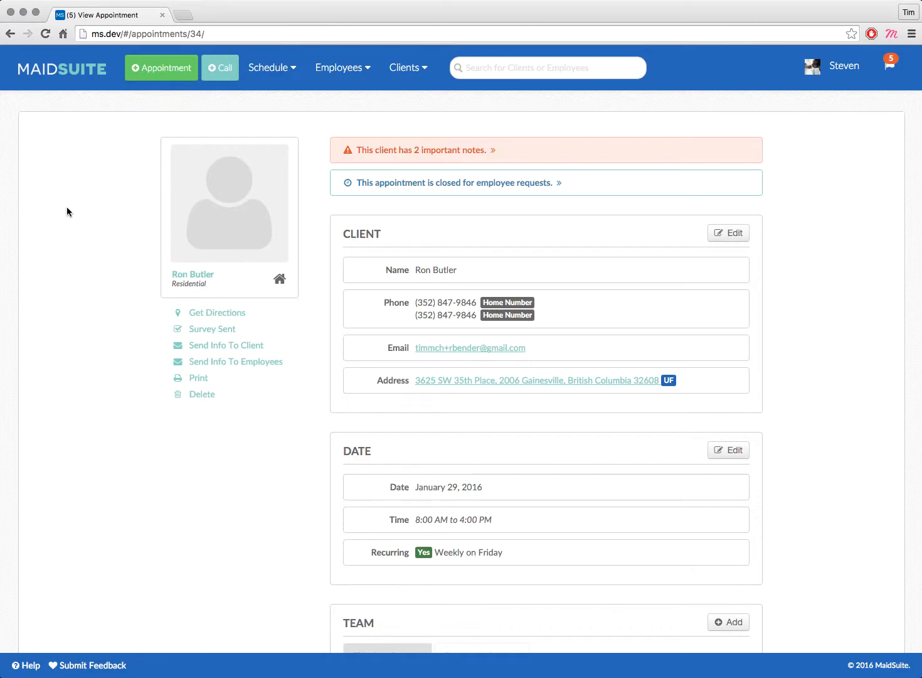
Step: Return to the appointment calendar and open the company settings page
left_click(66, 77)
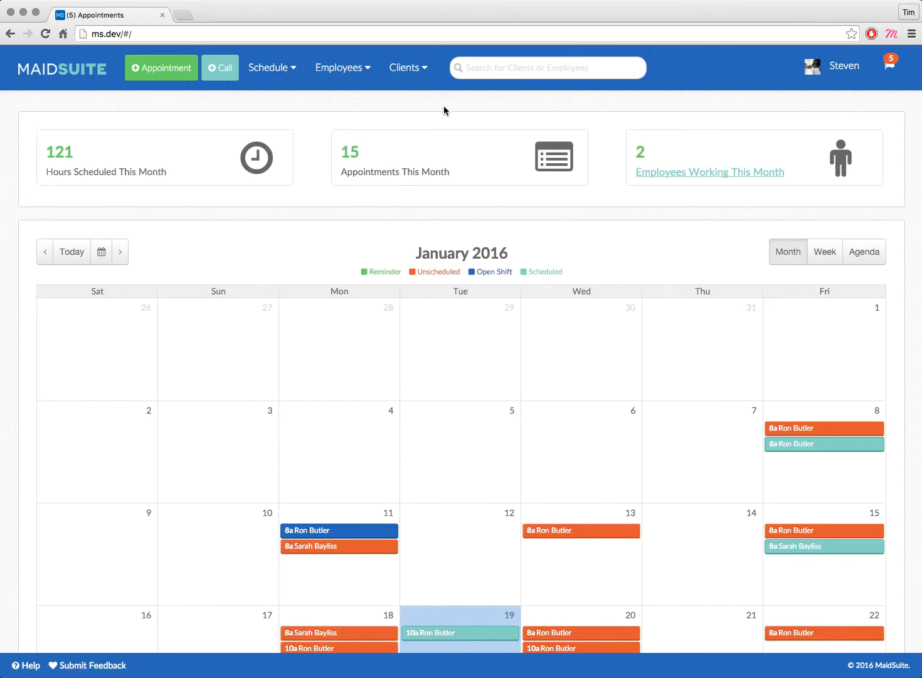
left_click(829, 74)
right_click(813, 141)
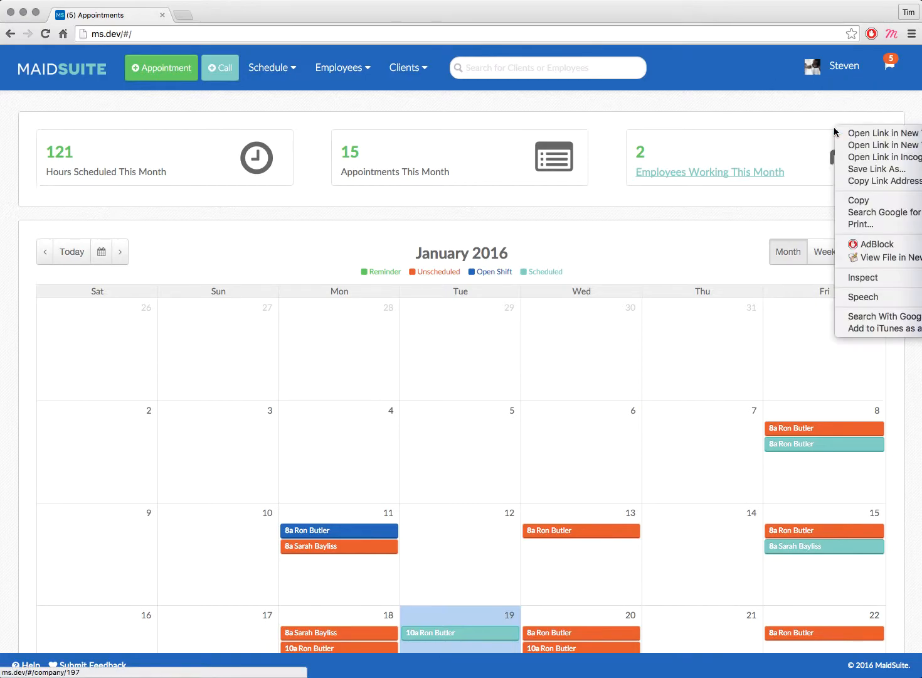
left_click(829, 94)
left_click(829, 88)
left_click(841, 126)
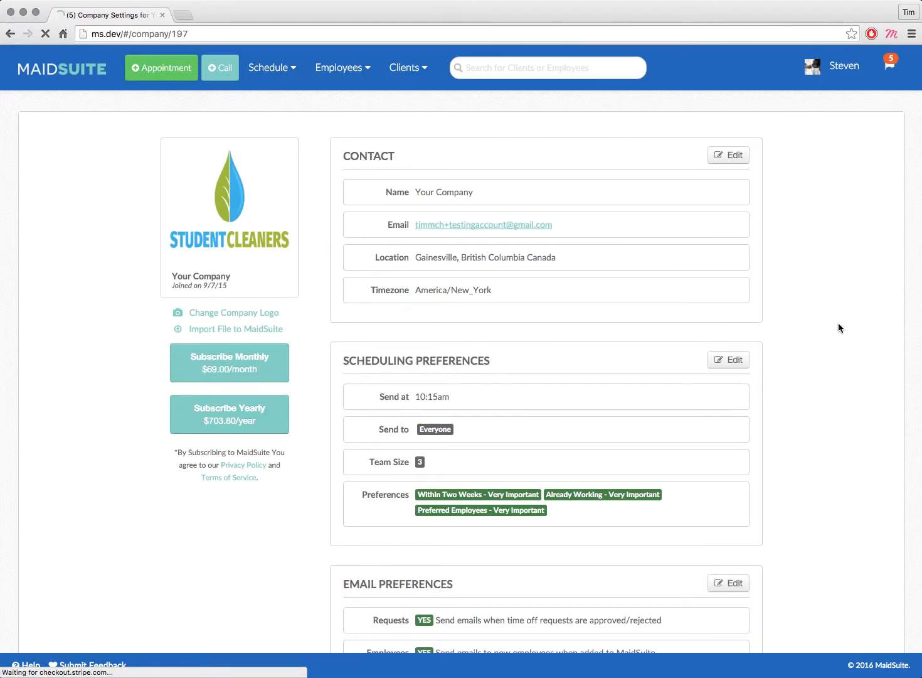
Step: Save the company's feature preferences with surveys sent automatically to clients after appointments
scroll(838, 327, "down", 8)
scroll(839, 327, "down", 2)
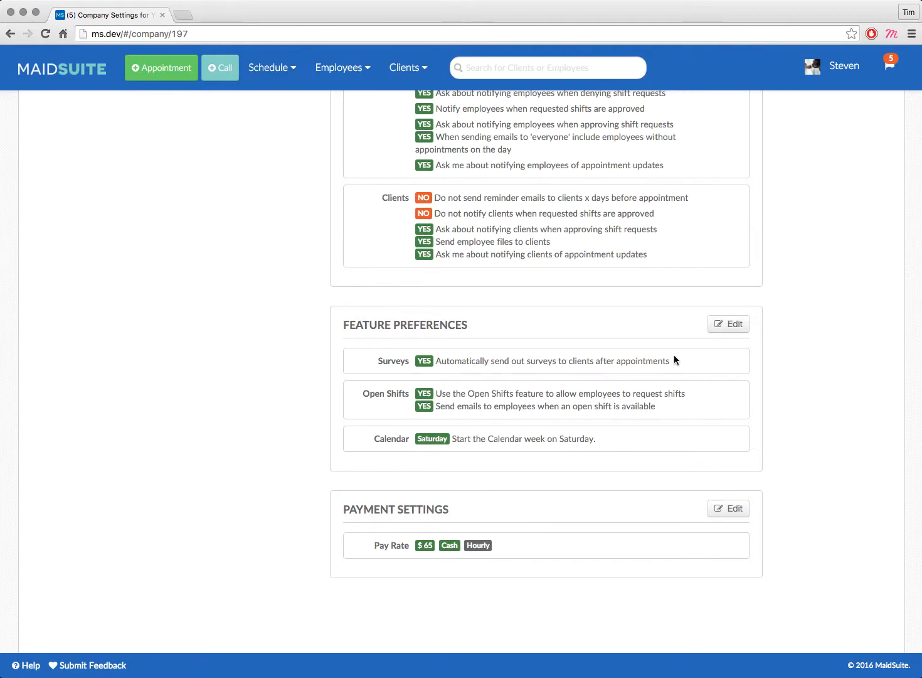
left_click(746, 327)
left_click(473, 380)
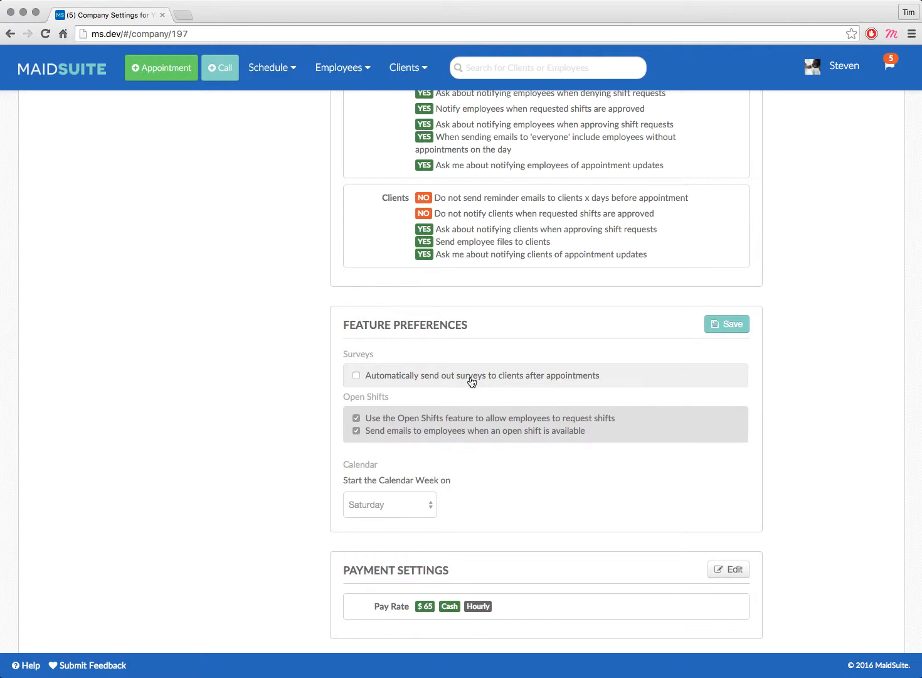
left_click(519, 376)
left_click(730, 323)
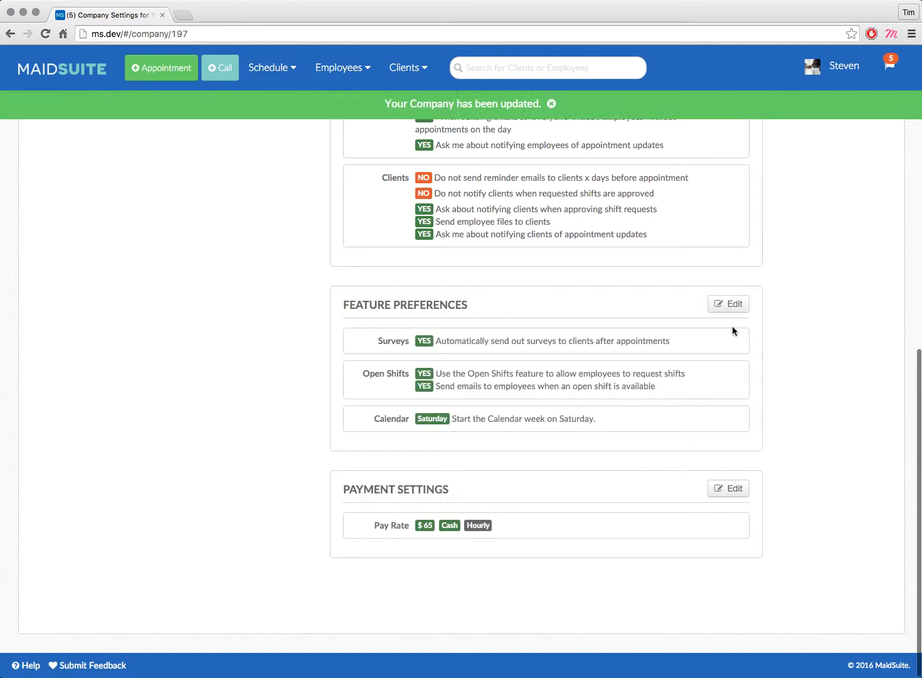
Step: Search for the appointment's client by name and open the client's profile
left_click(406, 67)
left_click(496, 67)
type("ron but")
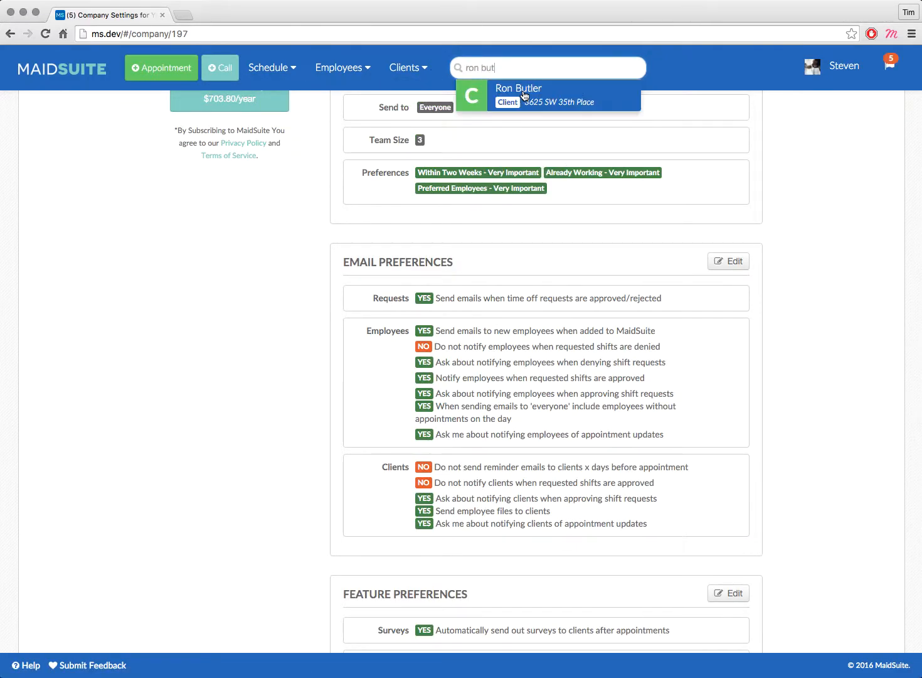
left_click(525, 98)
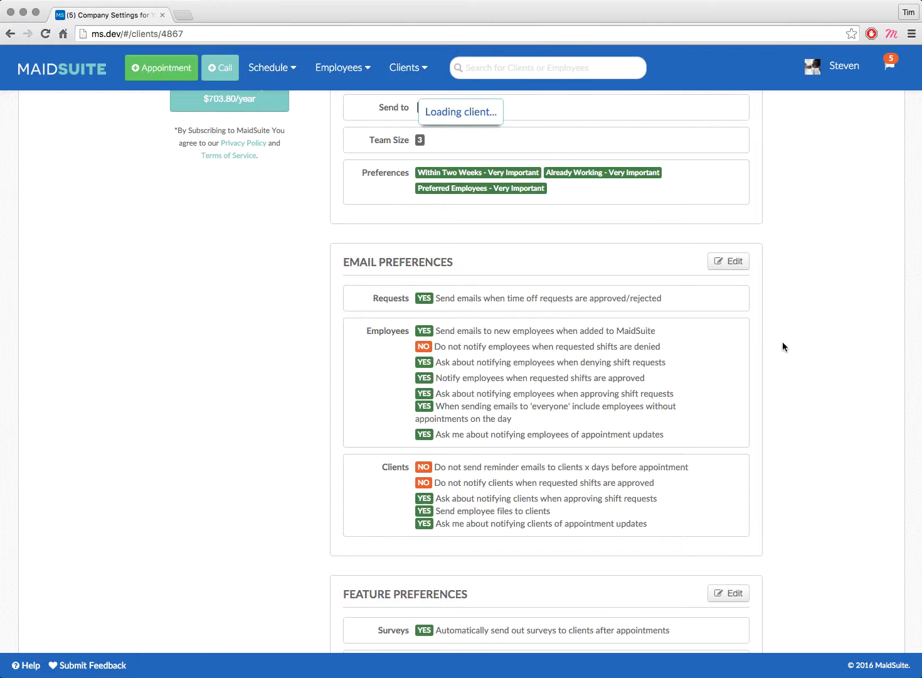
Step: Save the client's email preferences with automatic appointment reminders and automatic surveys after appointments enabled
scroll(789, 348, "down", 5)
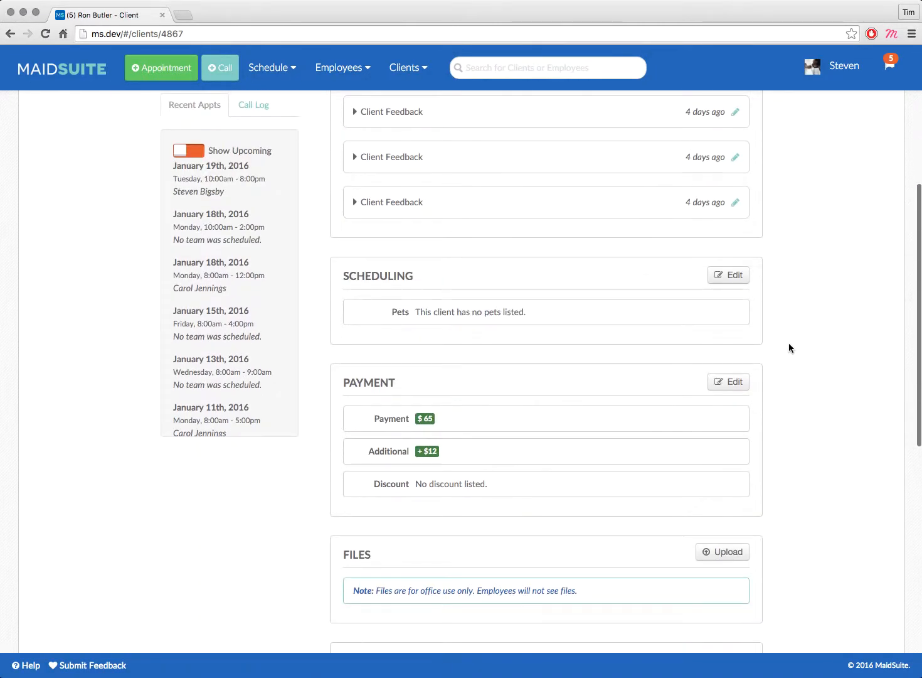
scroll(788, 347, "down", 10)
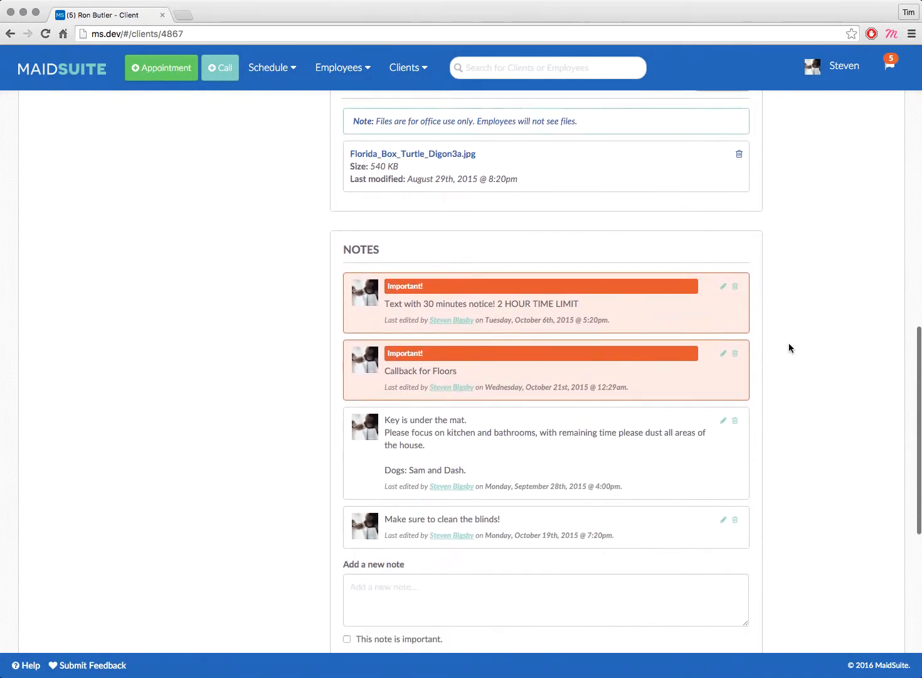
scroll(789, 346, "down", 5)
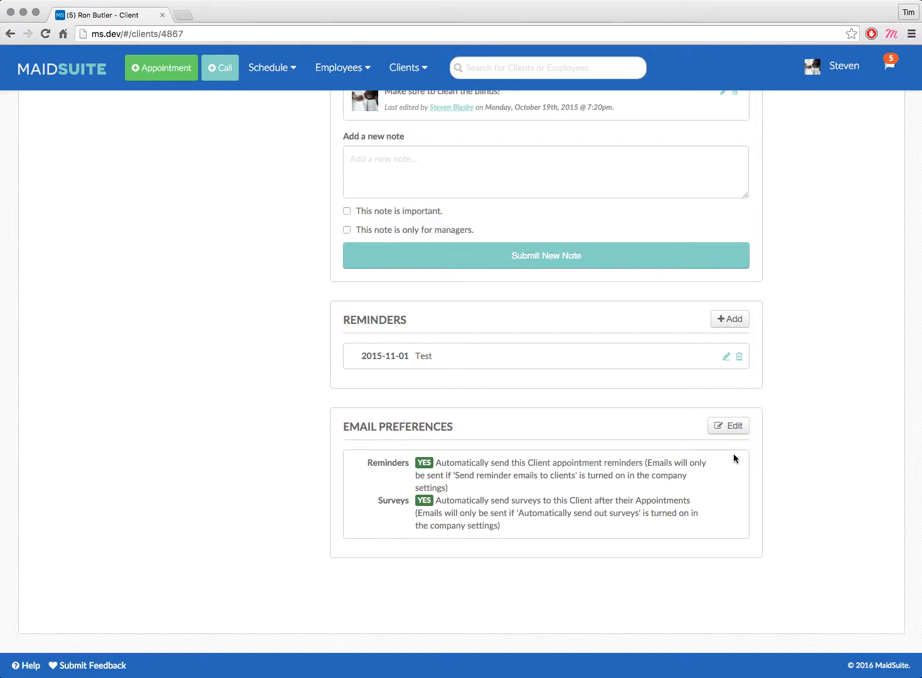
left_click(728, 429)
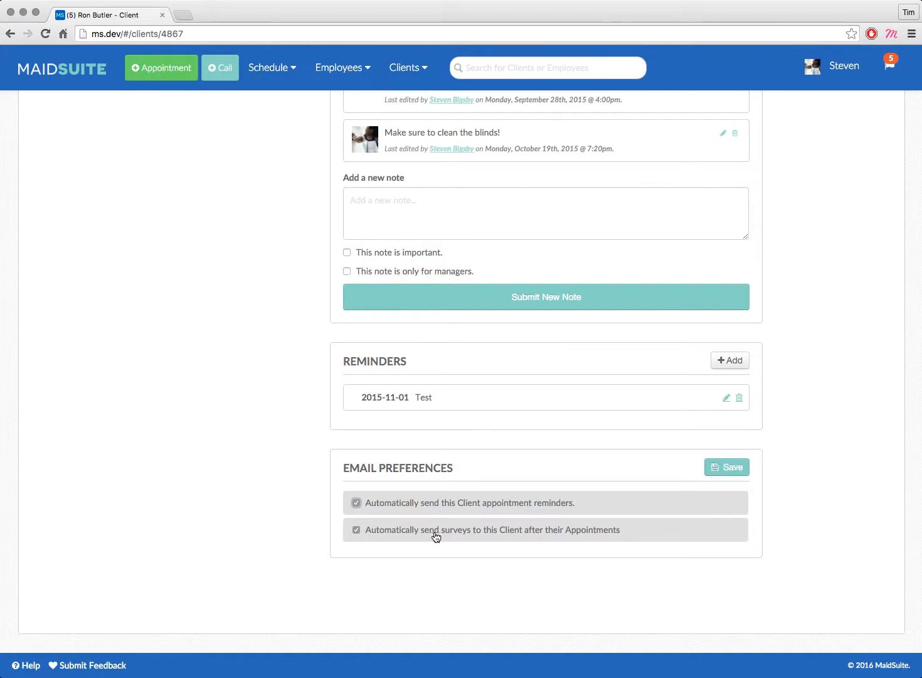
left_click(721, 472)
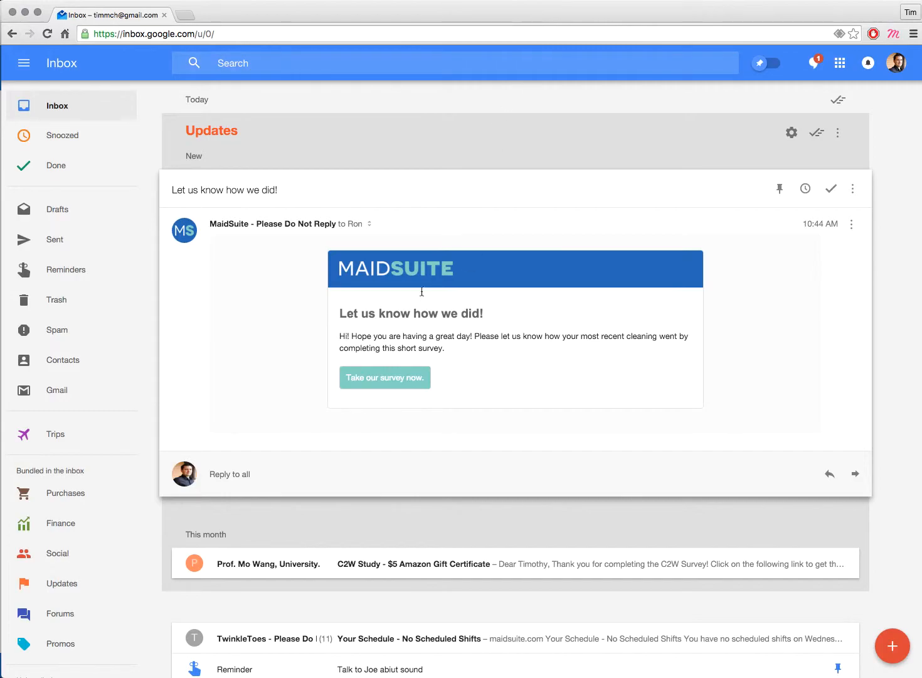
Step: Open the survey from the "Let us know how we did!" email and rate the service 4 Stars
left_click(371, 378)
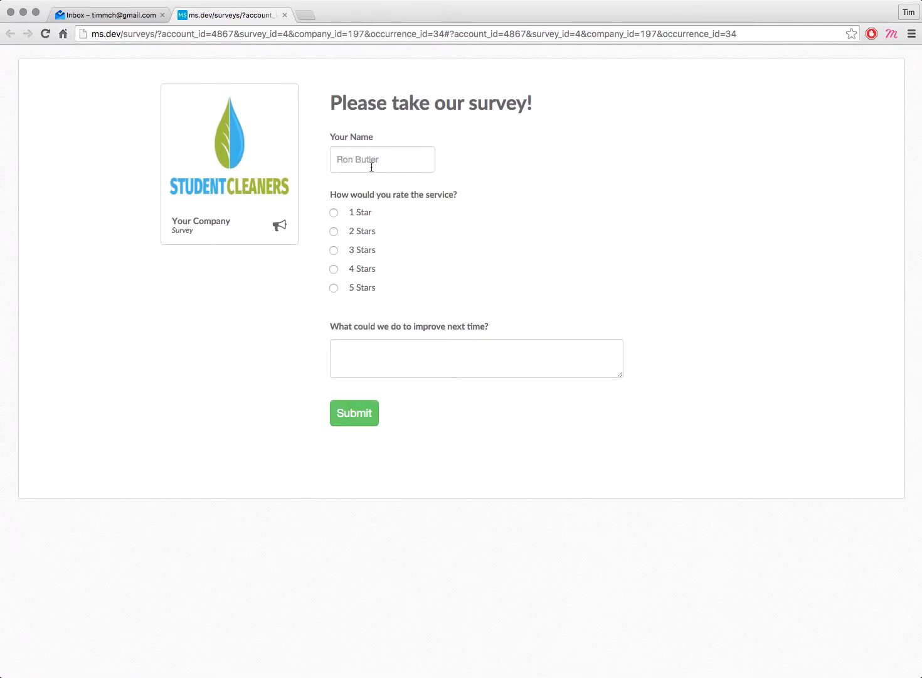
left_click_drag(391, 156, 342, 158)
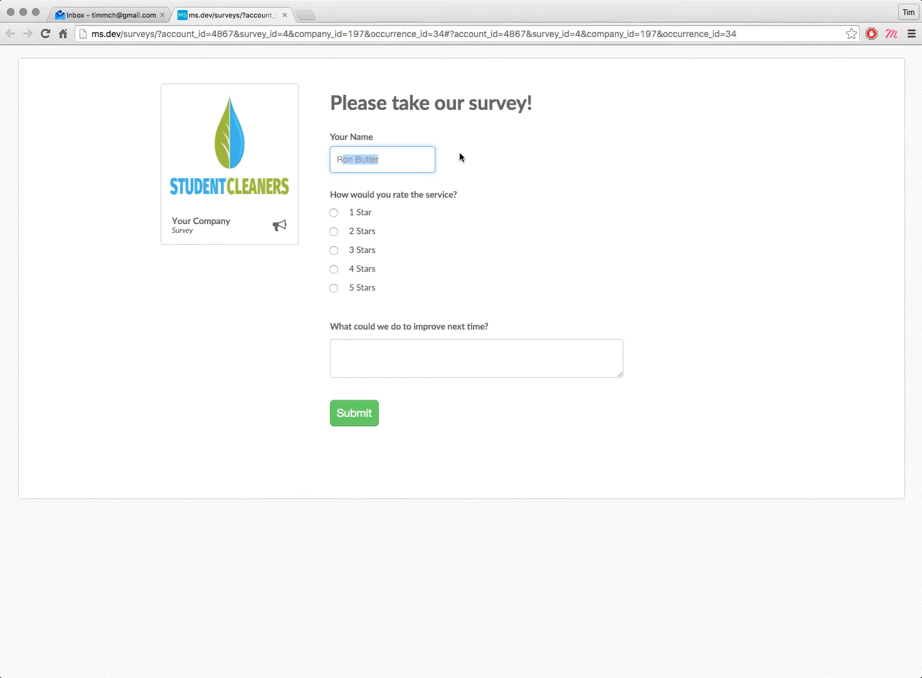
left_click(402, 162)
left_click(335, 269)
Step: Answer the improvement question with "Nothing! It was amazing." and submit the survey
left_click(382, 367)
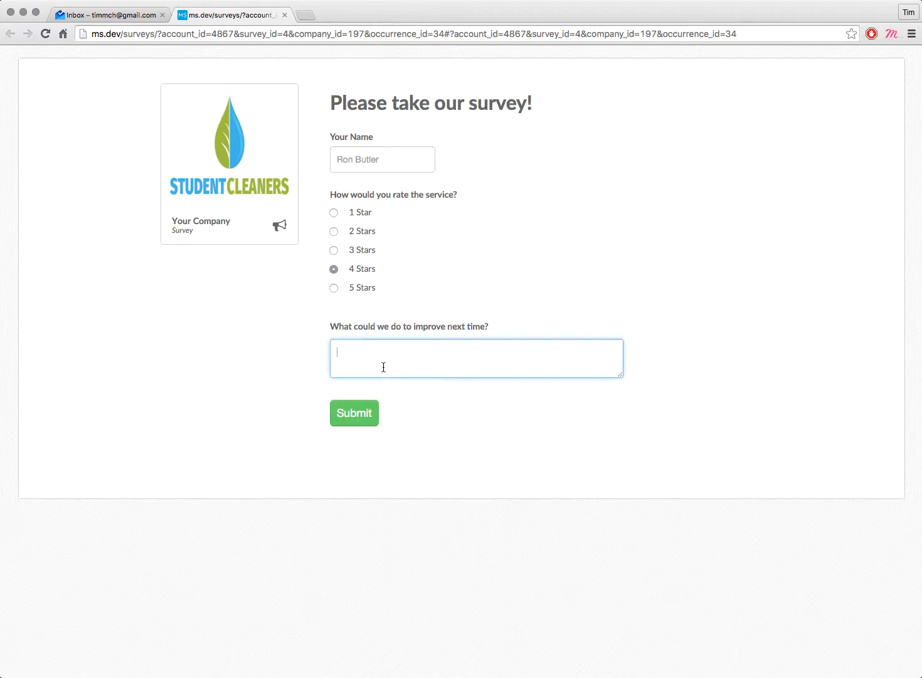
type("Nothing! It was amzing.")
left_click(411, 352)
type("a")
left_click(431, 446)
left_click(354, 412)
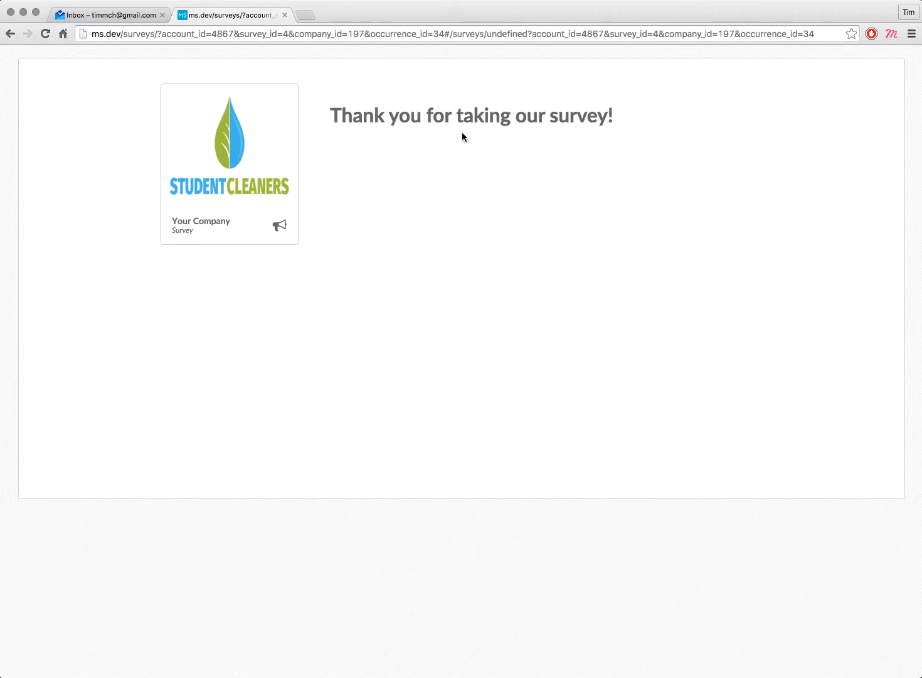
left_click(23, 14)
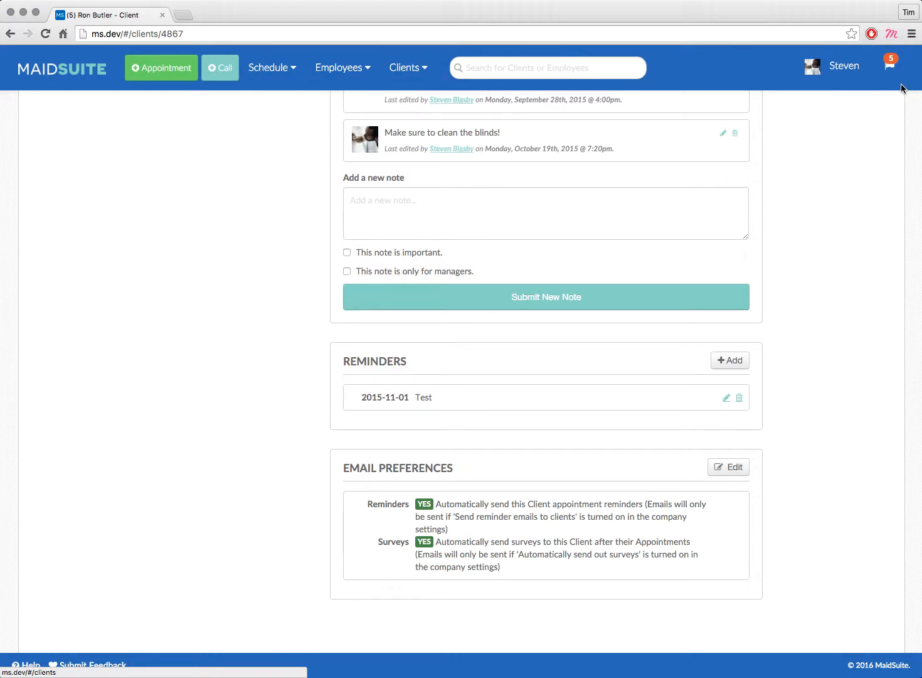
Step: Check the notifications in MaidSuite for completed surveys, and close the list
left_click(881, 66)
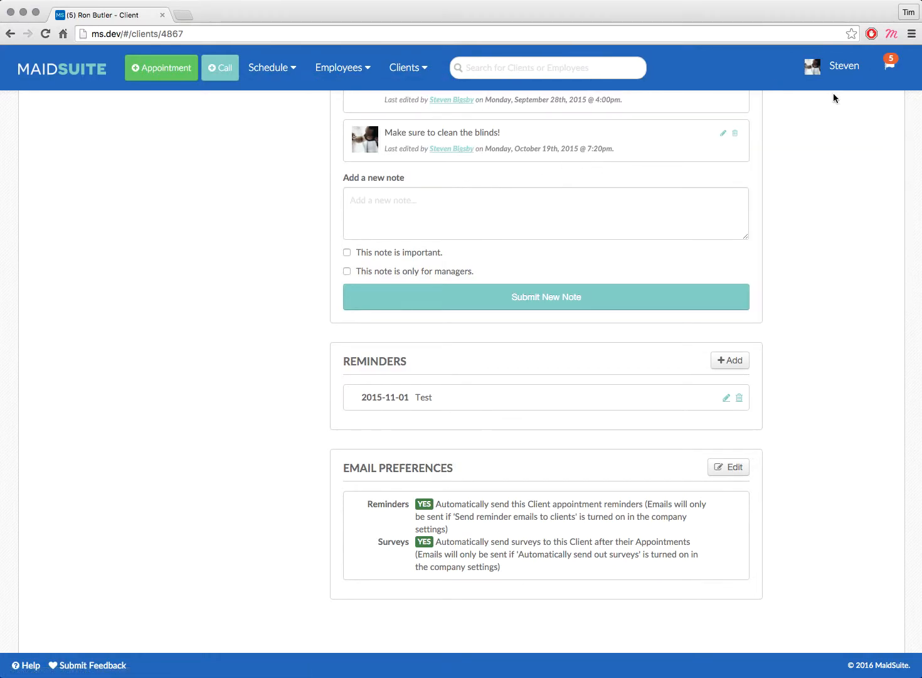
left_click(890, 68)
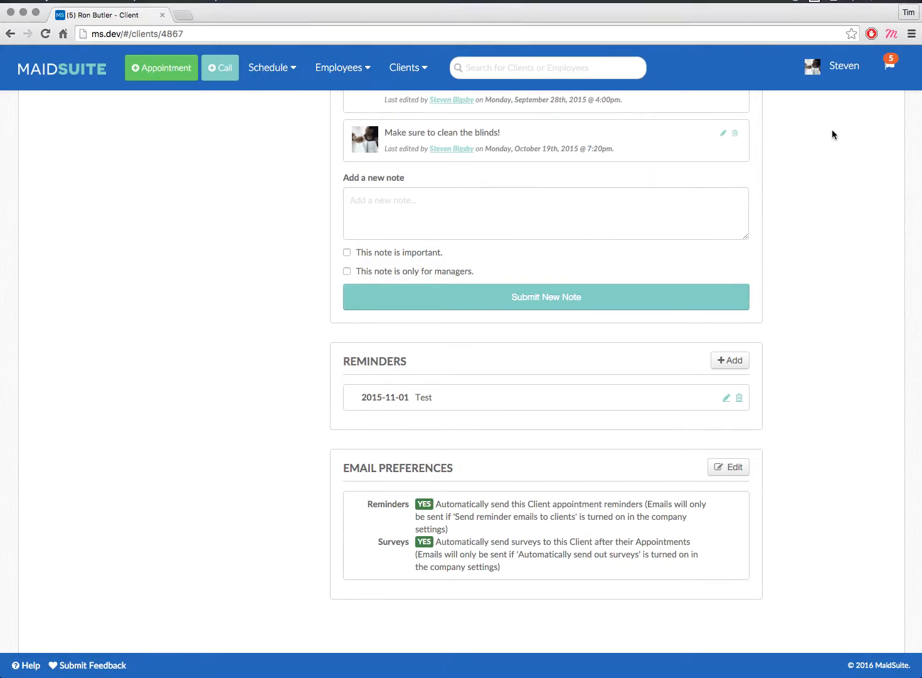
left_click(885, 68)
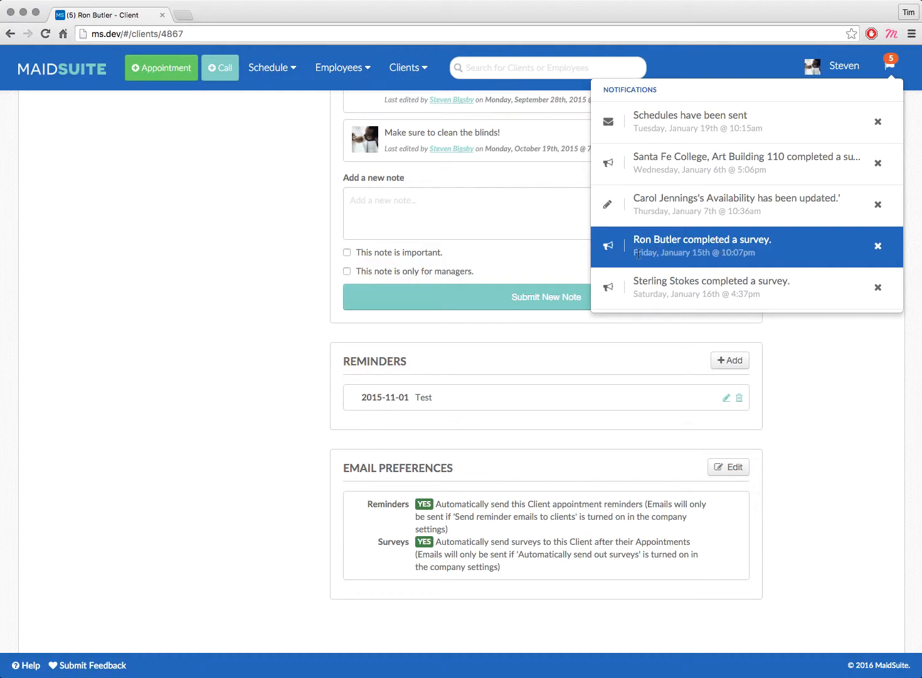
left_click(325, 235)
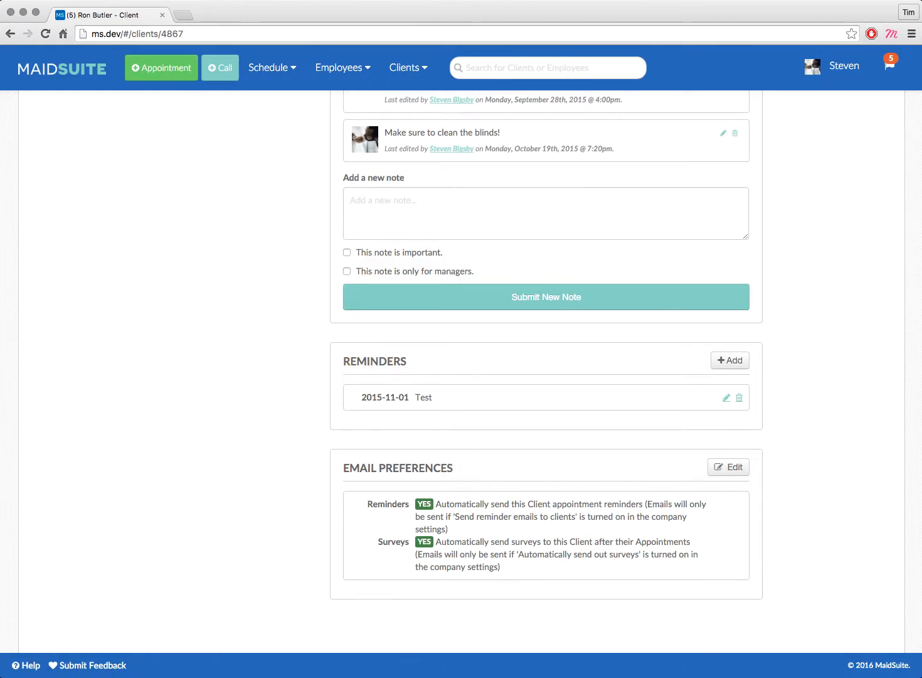
left_click(506, 69)
type("client ffed")
key("super+a")
Step: Open the "Client Feedback Test" survey from the survey list and review its responses this week
mouse_move(417, 68)
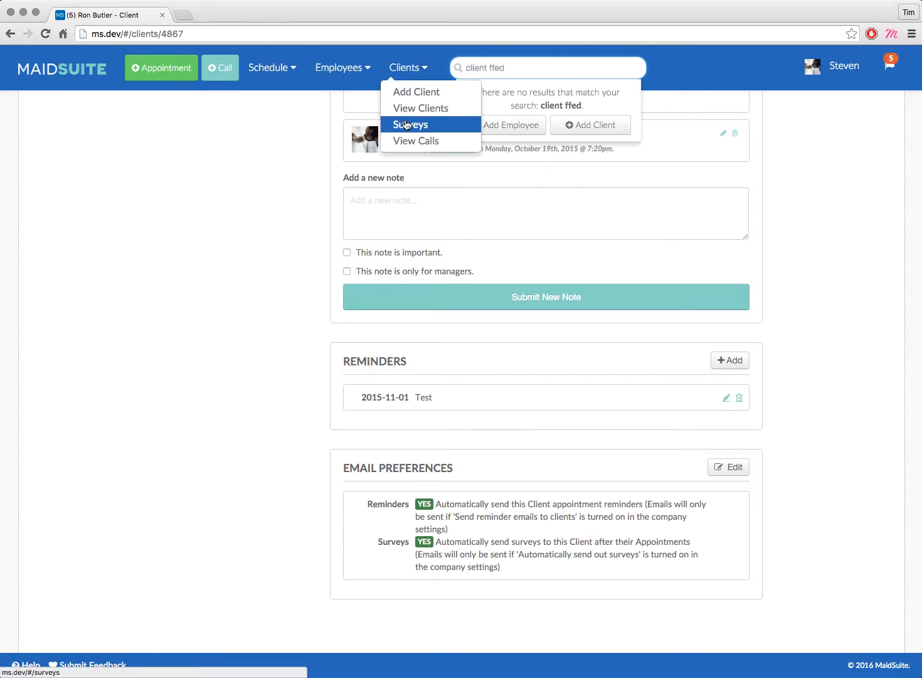
left_click(404, 124)
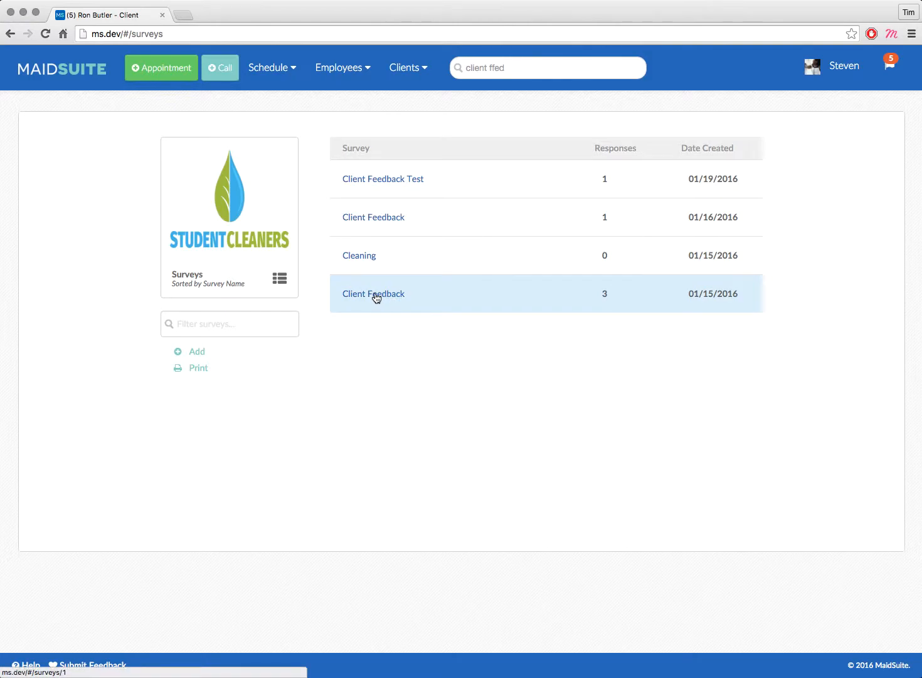
left_click(397, 184)
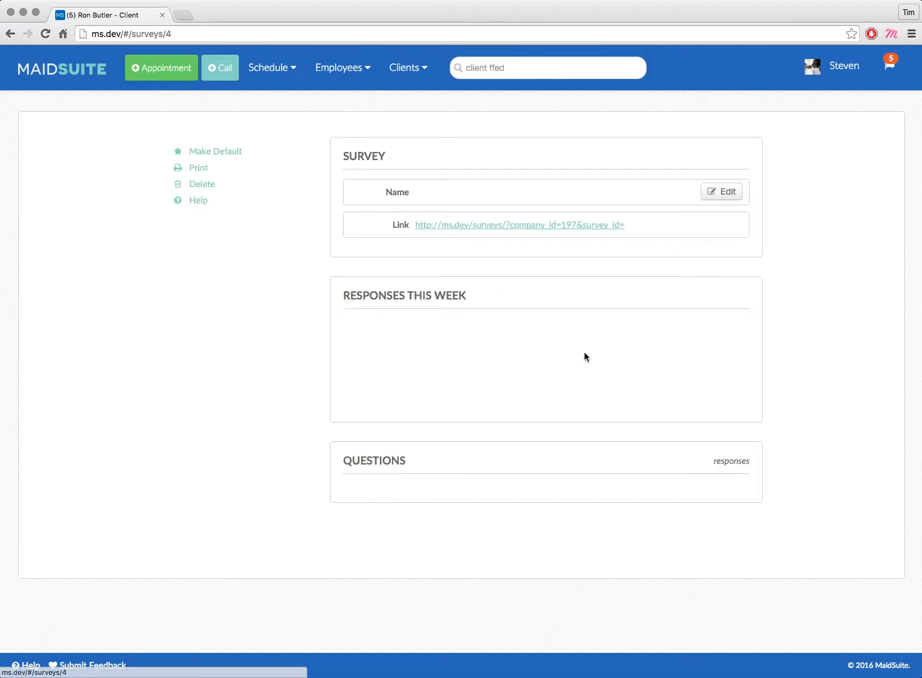
scroll(770, 329, "down", 3)
mouse_move(725, 308)
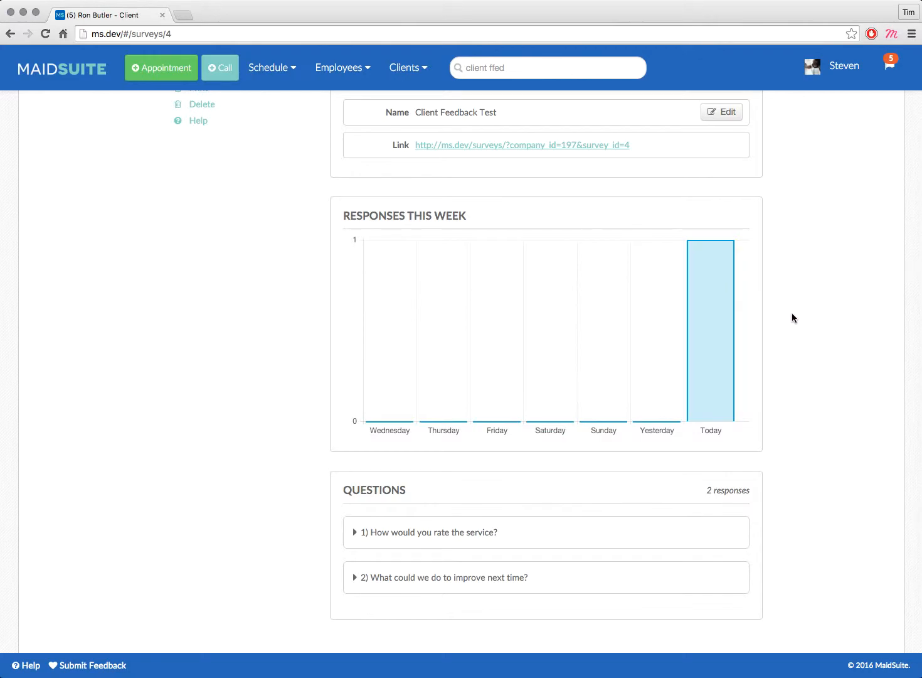
scroll(792, 313, "down", 2)
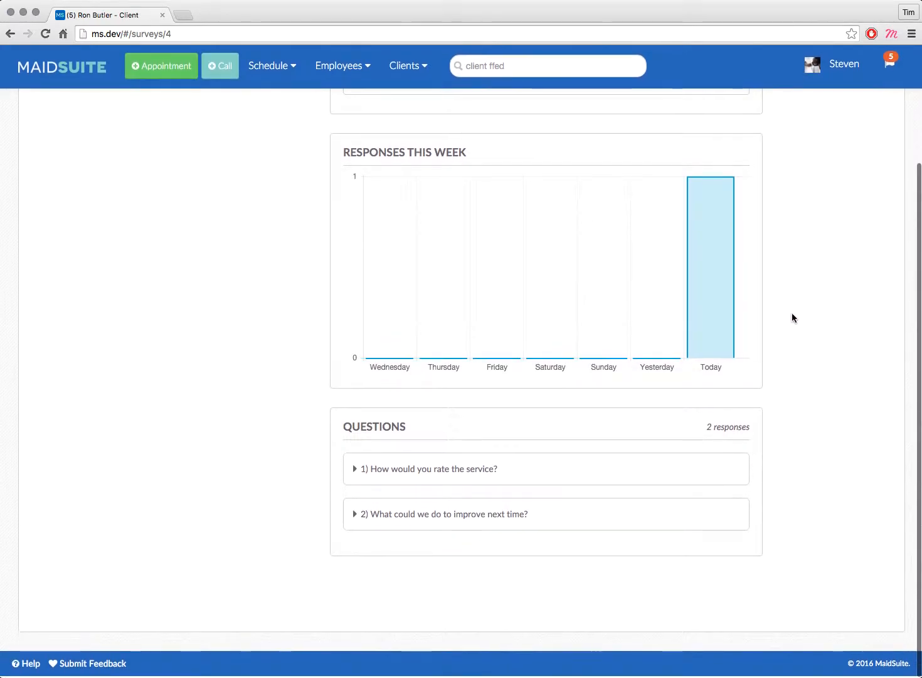
Step: Expand both survey questions to review the rating chart and the written answer
left_click(438, 475)
scroll(289, 369, "down", 5)
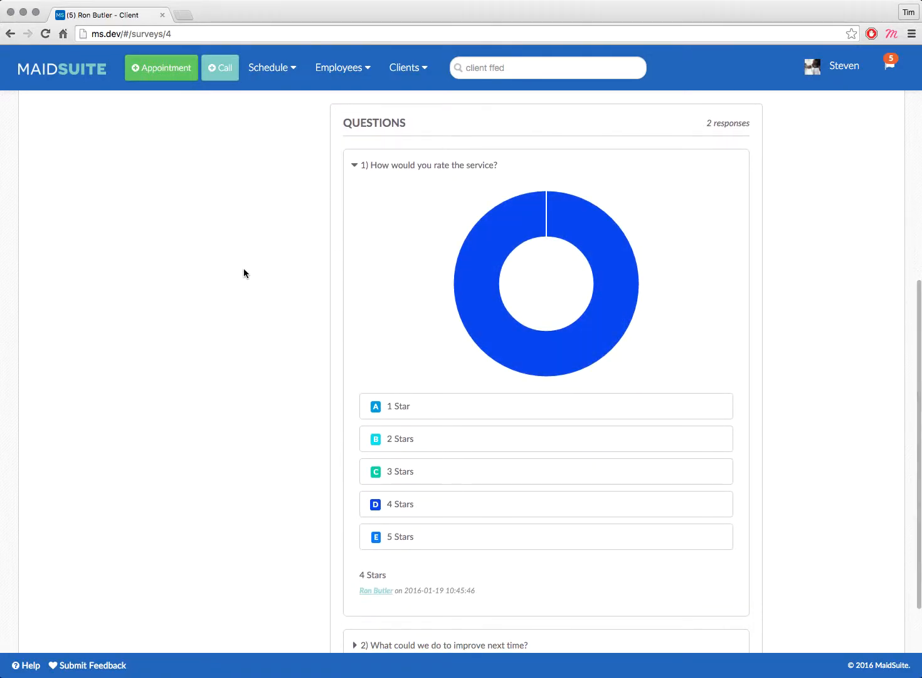
scroll(244, 270, "down", 2)
left_click(443, 535)
scroll(414, 522, "down", 1)
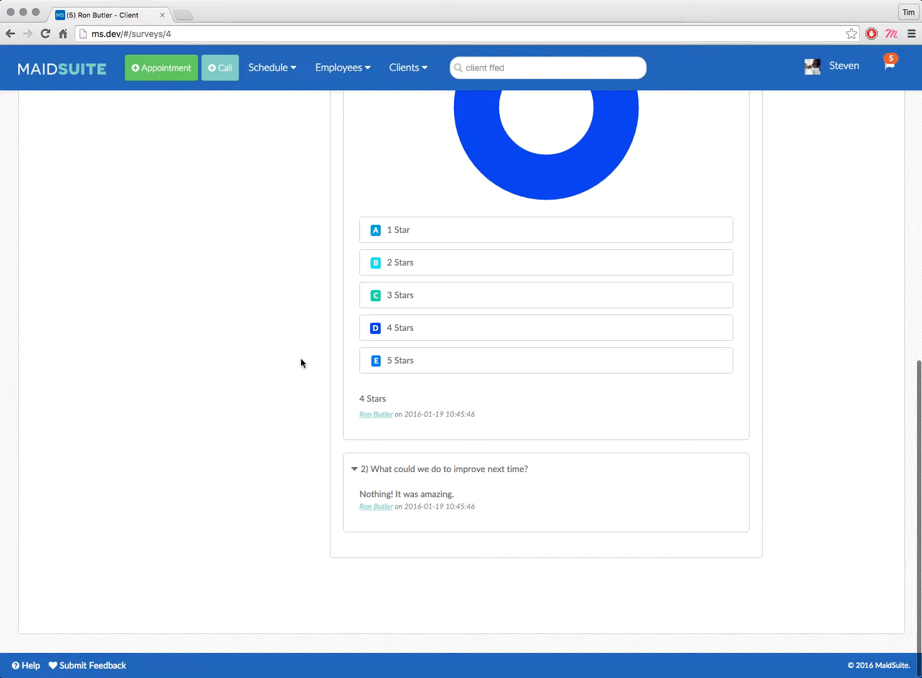
scroll(295, 382, "up", 3)
Step: Search for the client who took the survey and view the "Client Feedback Test" answers in the client's profile
triple_click(505, 69)
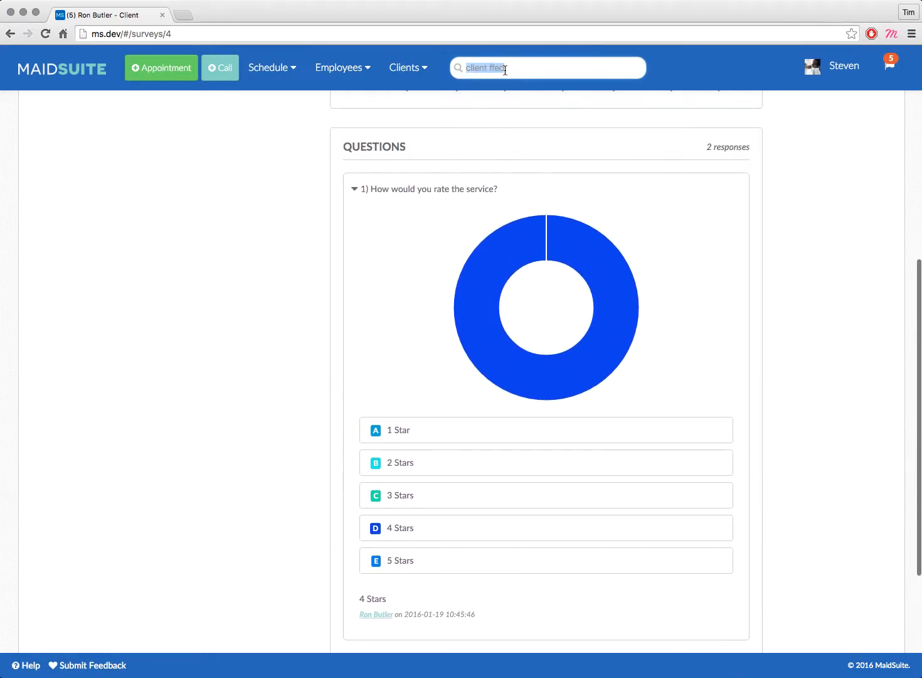
type("ron bu")
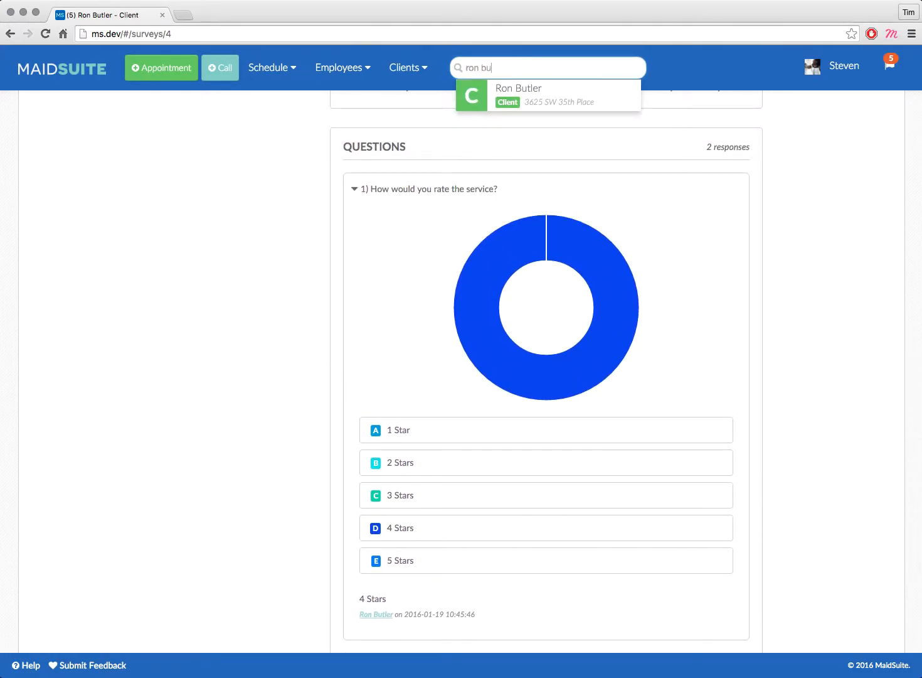
left_click(530, 95)
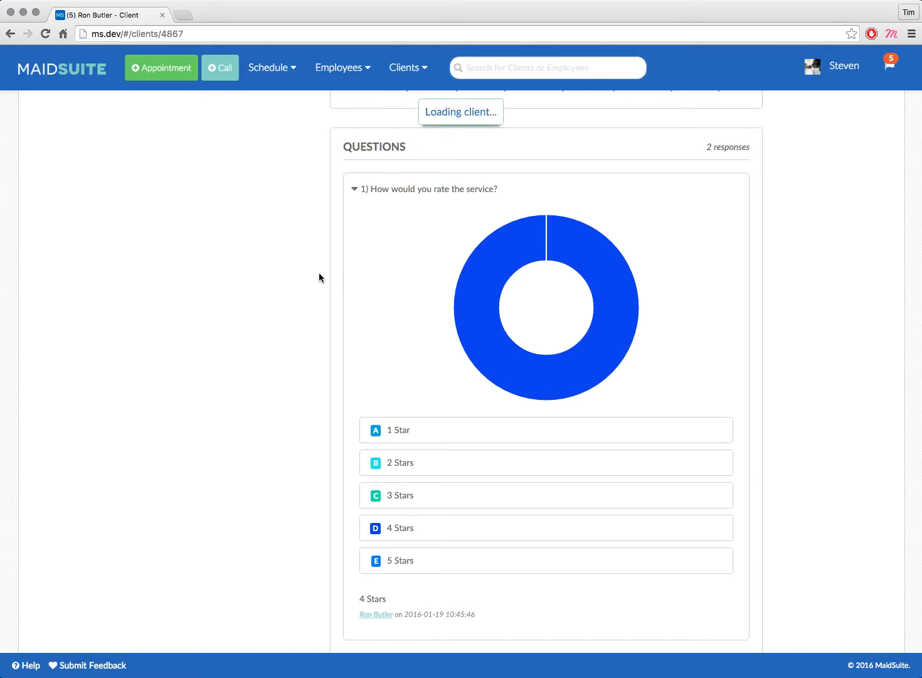
scroll(319, 274, "down", 2)
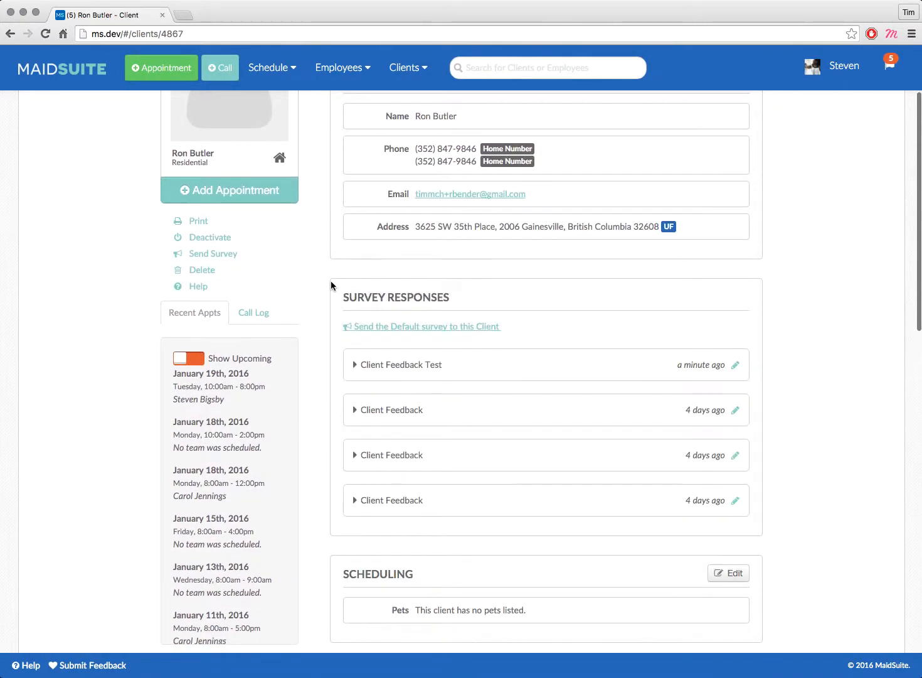
scroll(331, 285, "down", 2)
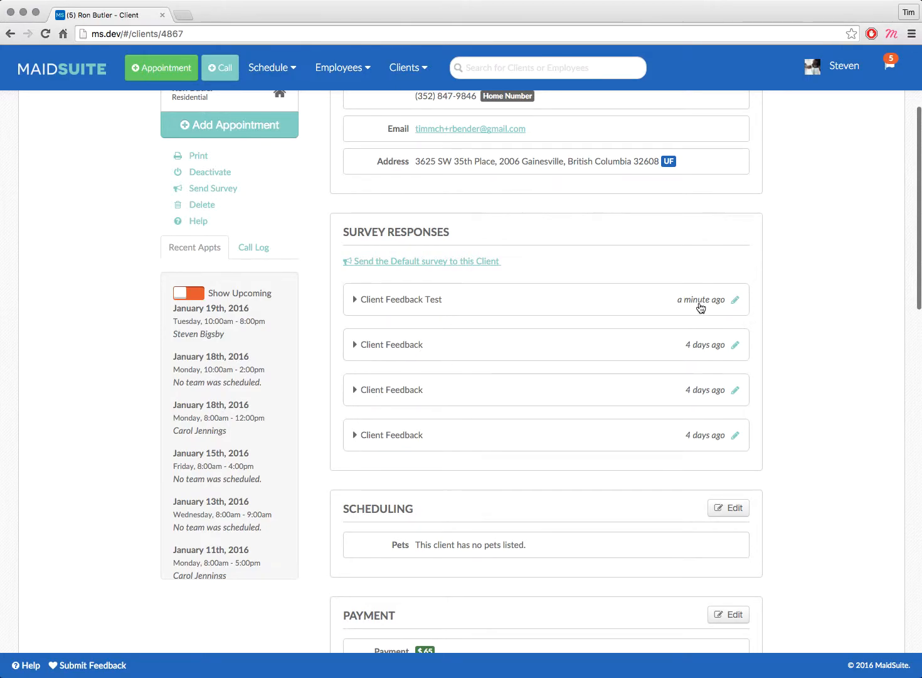
left_click(457, 307)
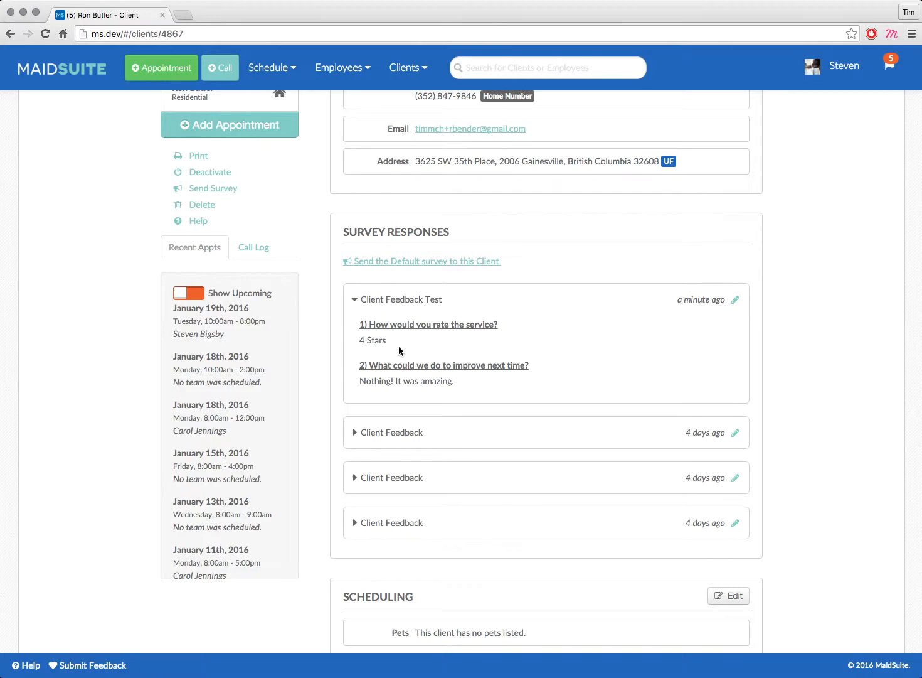
scroll(385, 289, "up", 5)
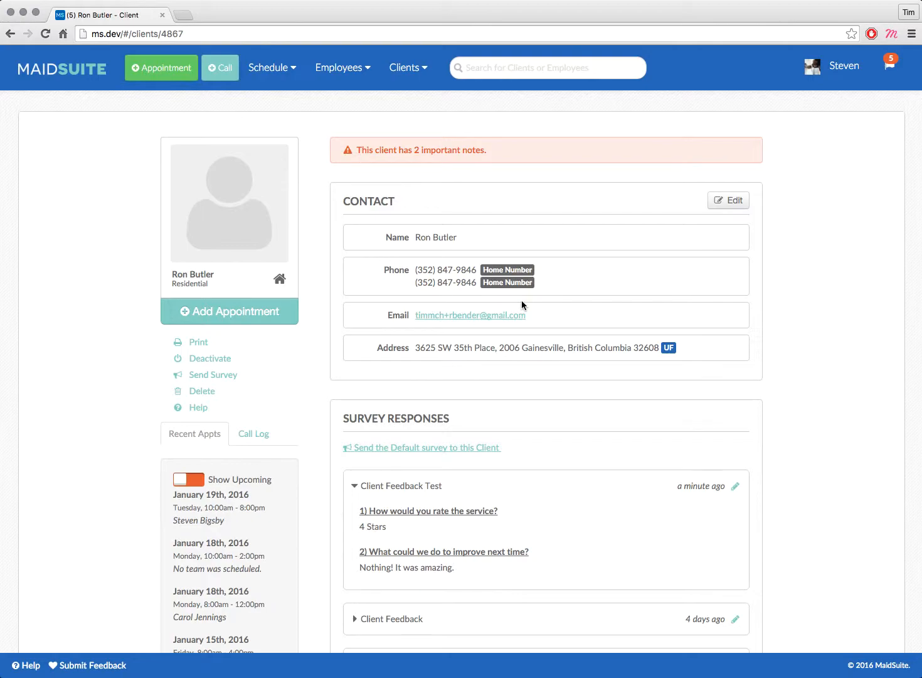
Step: Go back to the January 2016 appointment schedule
left_click(271, 67)
left_click(280, 91)
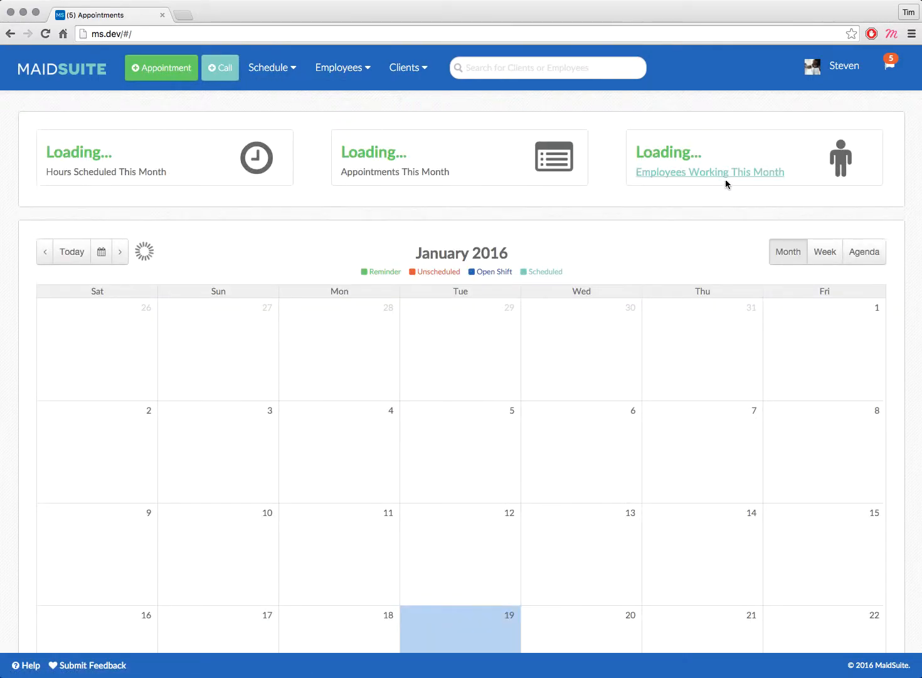
mouse_move(793, 8)
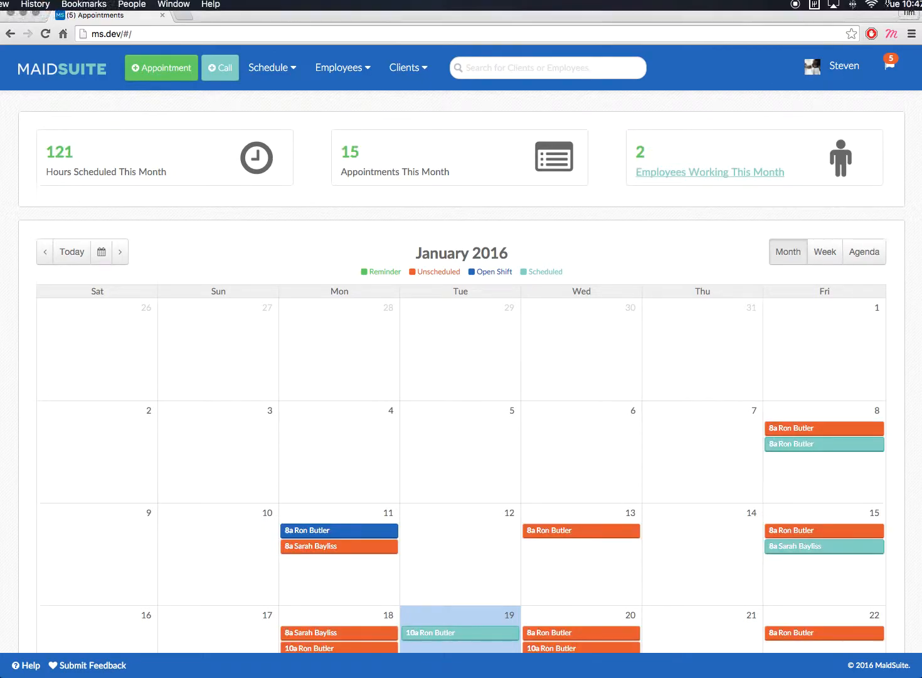